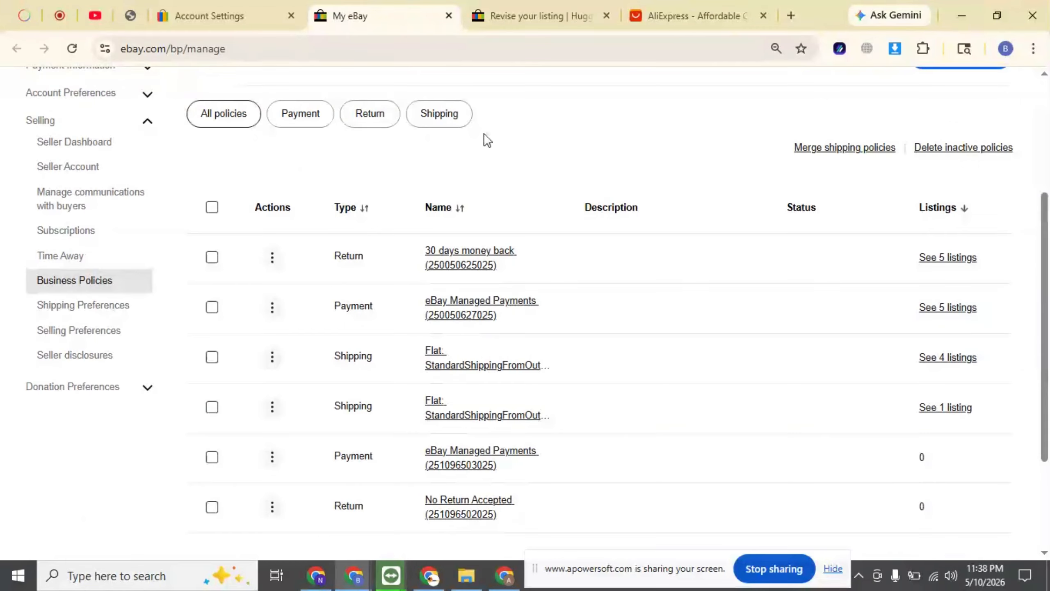
- Examine the pricing, payment policy and shipping policy fields in the listing being revised, including the available payment policies
{"action": "left_click", "coordinate": [522, 19]}
{"action": "scroll", "coordinate": [361, 244], "scroll_direction": "up", "scroll_amount": 10}
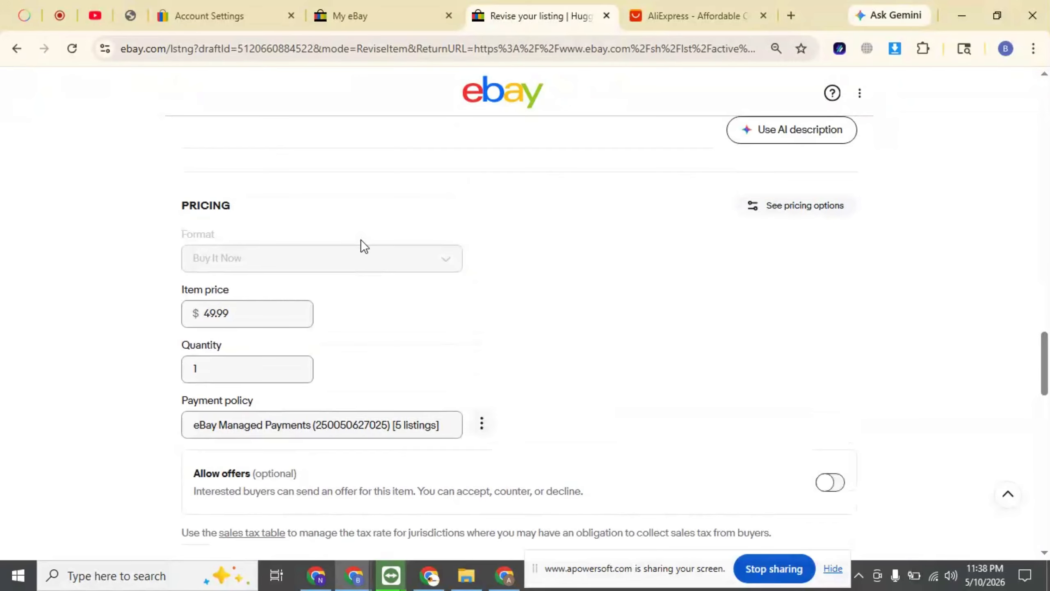
{"action": "scroll", "coordinate": [361, 240], "scroll_direction": "up", "scroll_amount": 2}
{"action": "scroll", "coordinate": [361, 240], "scroll_direction": "down", "scroll_amount": 6}
{"action": "scroll", "coordinate": [361, 239], "scroll_direction": "down", "scroll_amount": 3}
{"action": "scroll", "coordinate": [361, 239], "scroll_direction": "up", "scroll_amount": 5}
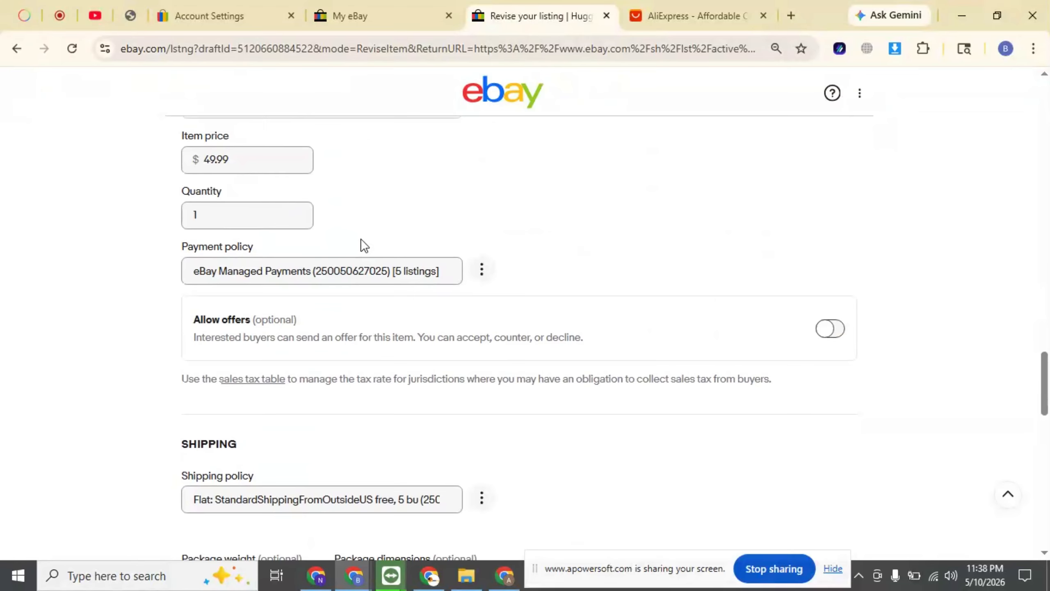
{"action": "scroll", "coordinate": [113, 352], "scroll_direction": "down", "scroll_amount": 5}
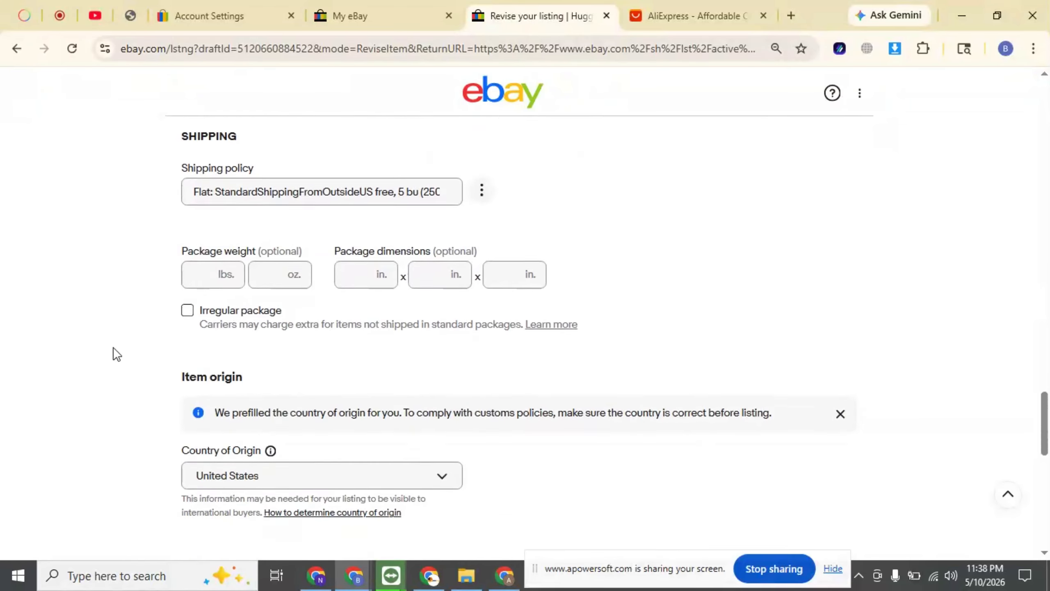
{"action": "scroll", "coordinate": [117, 345], "scroll_direction": "up", "scroll_amount": 5}
{"action": "scroll", "coordinate": [146, 315], "scroll_direction": "down", "scroll_amount": 3}
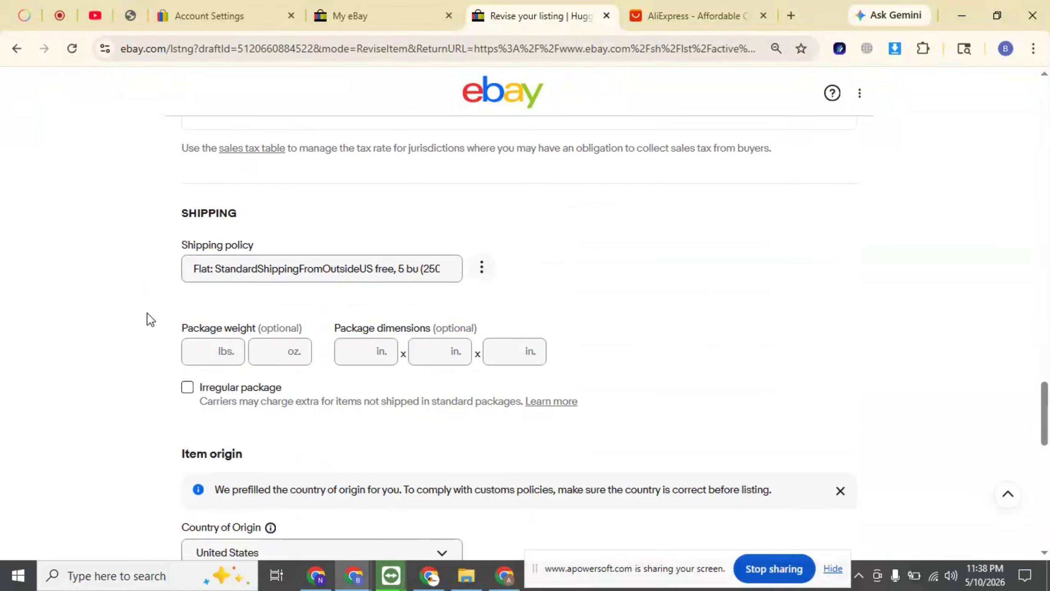
{"action": "scroll", "coordinate": [248, 318], "scroll_direction": "up", "scroll_amount": 2}
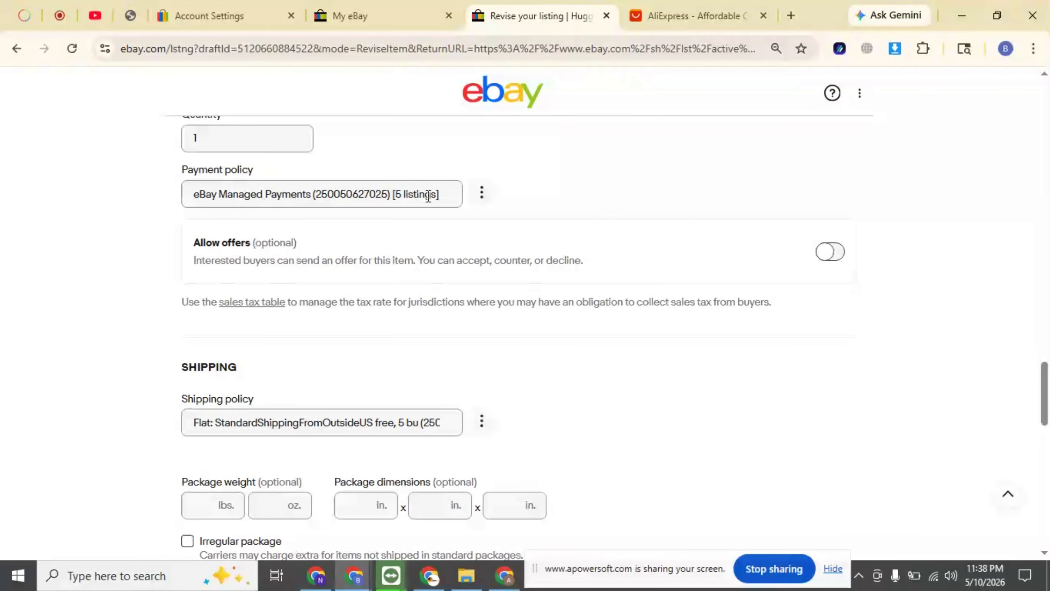
{"action": "left_click", "coordinate": [445, 195]}
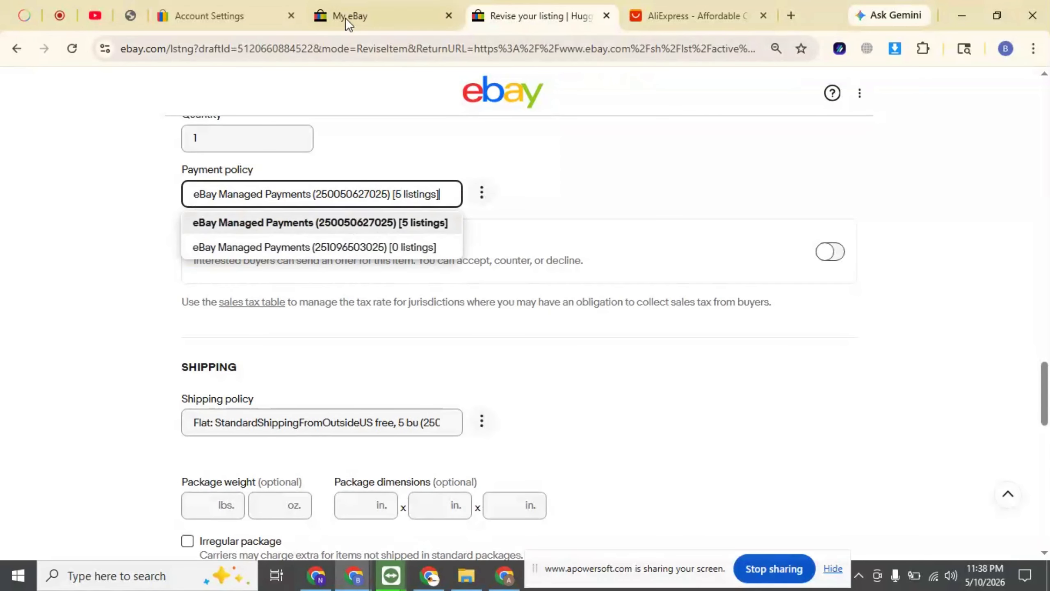
{"action": "left_click", "coordinate": [117, 240]}
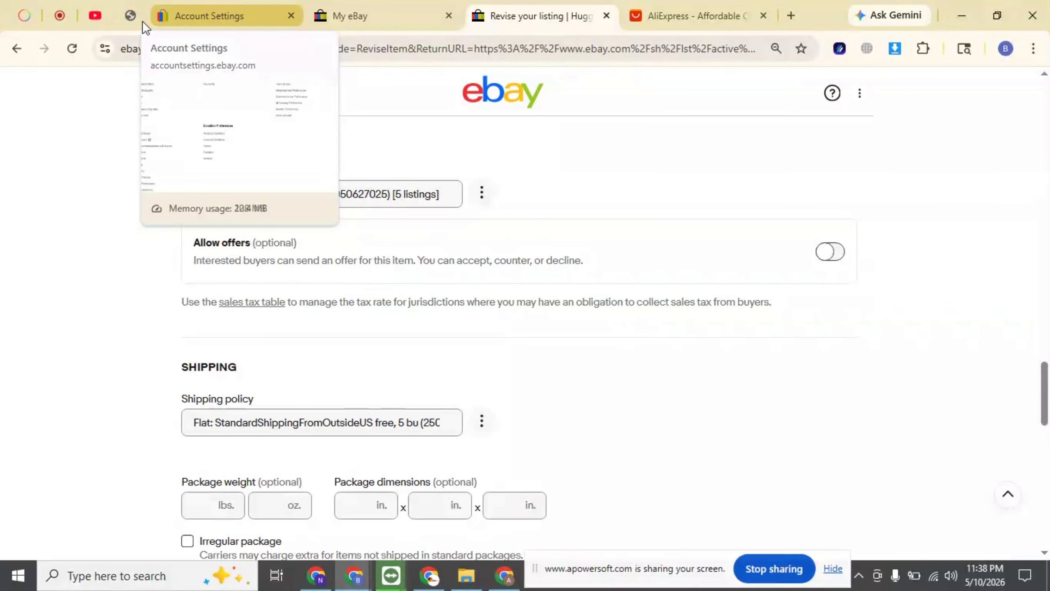
- Open the Business Policies page from the eBay account settings
{"action": "left_click", "coordinate": [195, 20]}
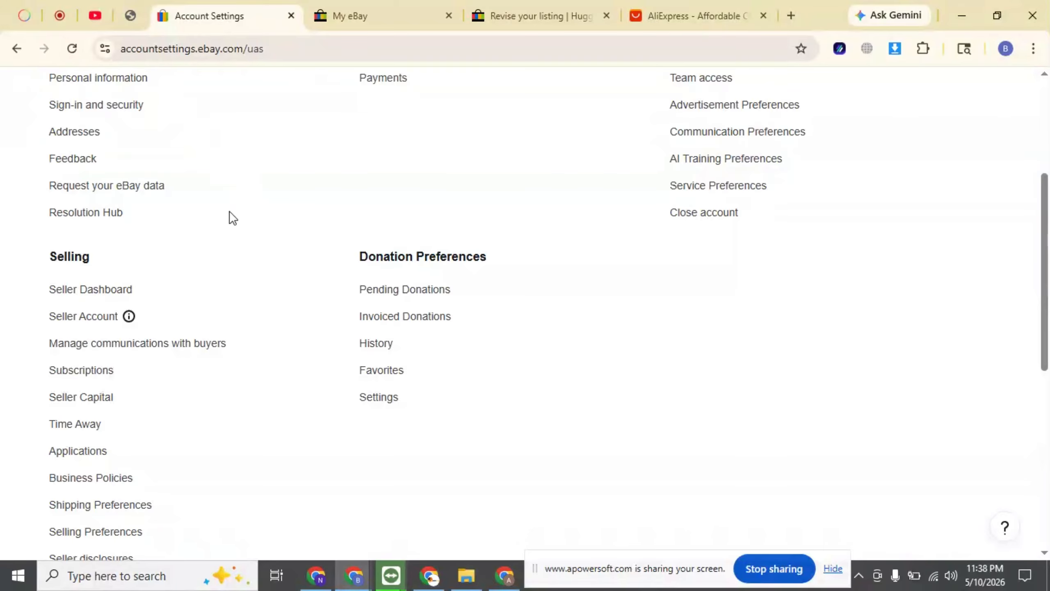
{"action": "scroll", "coordinate": [251, 165], "scroll_direction": "up", "scroll_amount": 5}
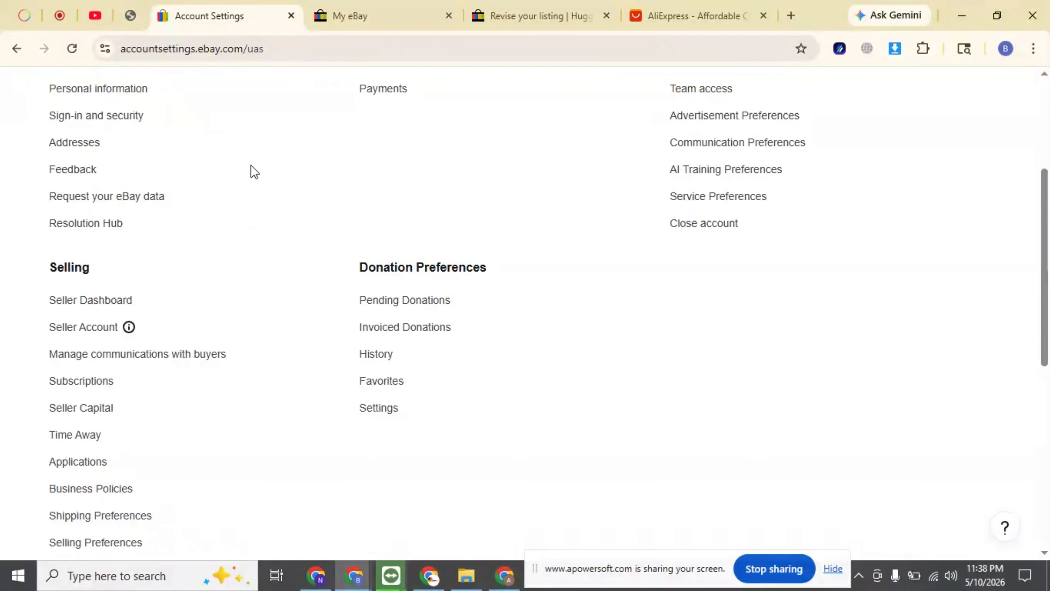
{"action": "mouse_move", "coordinate": [105, 95]}
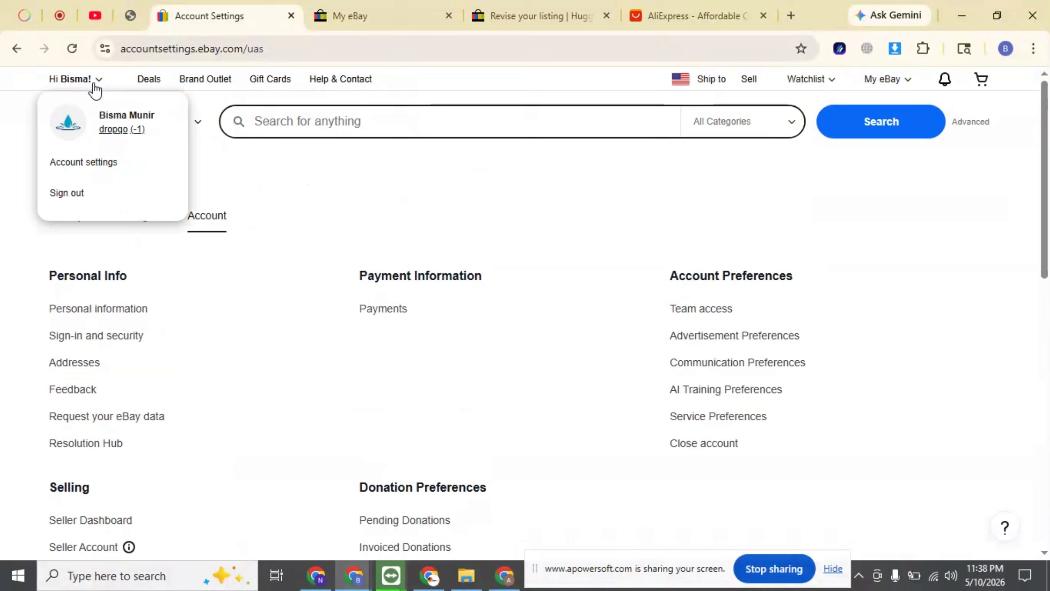
{"action": "left_click", "coordinate": [93, 165]}
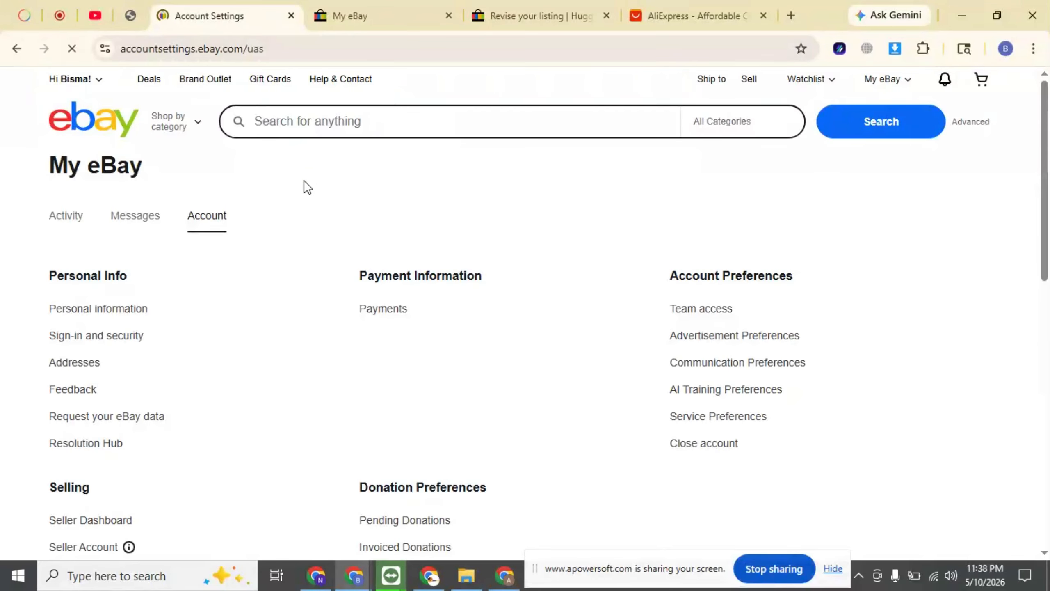
{"action": "scroll", "coordinate": [295, 215], "scroll_direction": "down", "scroll_amount": 6}
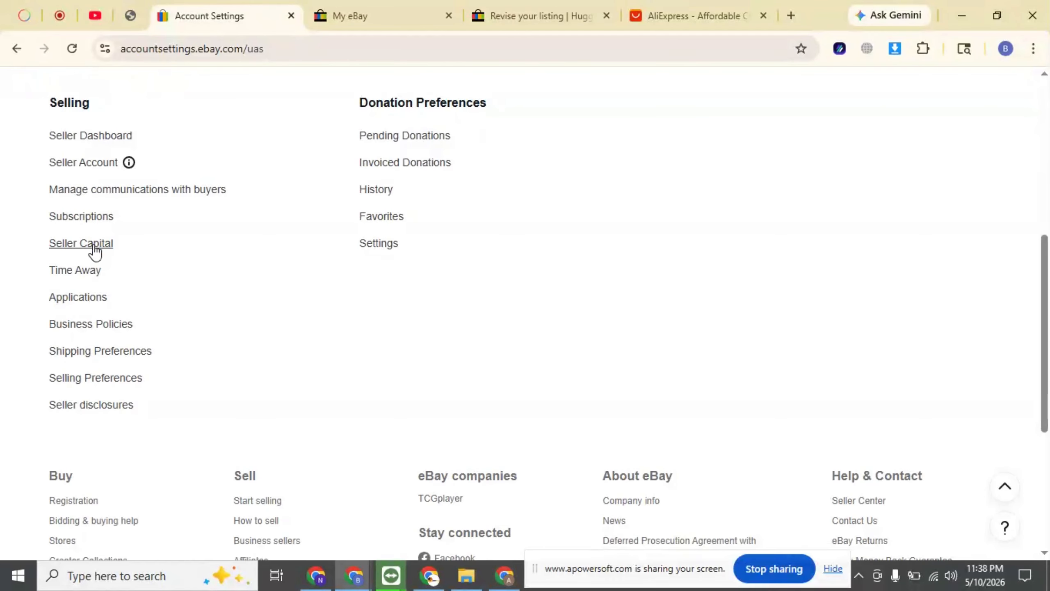
{"action": "left_click", "coordinate": [100, 329]}
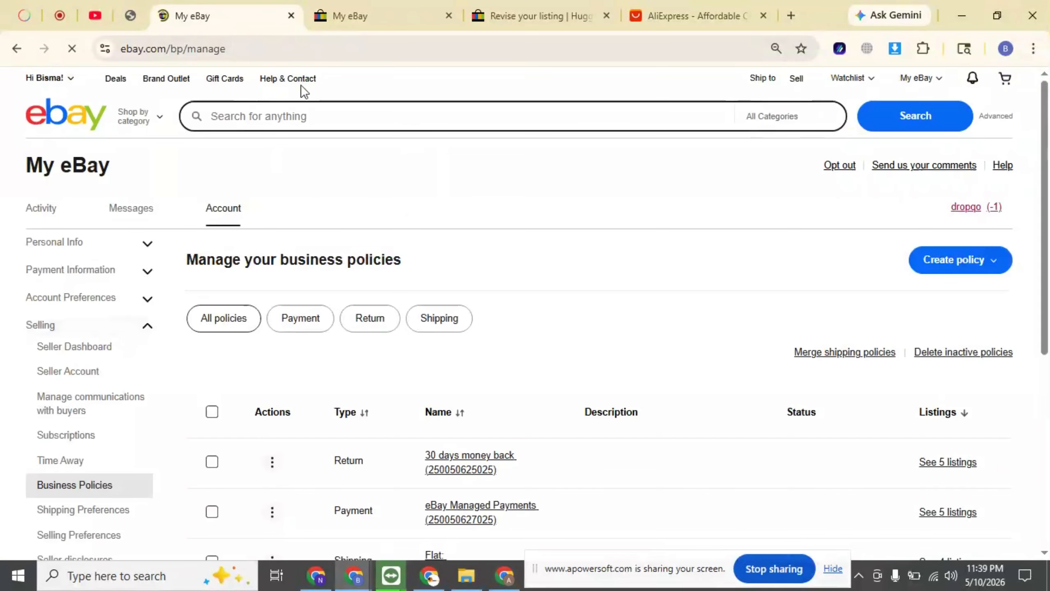
- Look through the existing business policies and start creating a new payment policy
{"action": "scroll", "coordinate": [444, 276], "scroll_direction": "down", "scroll_amount": 4}
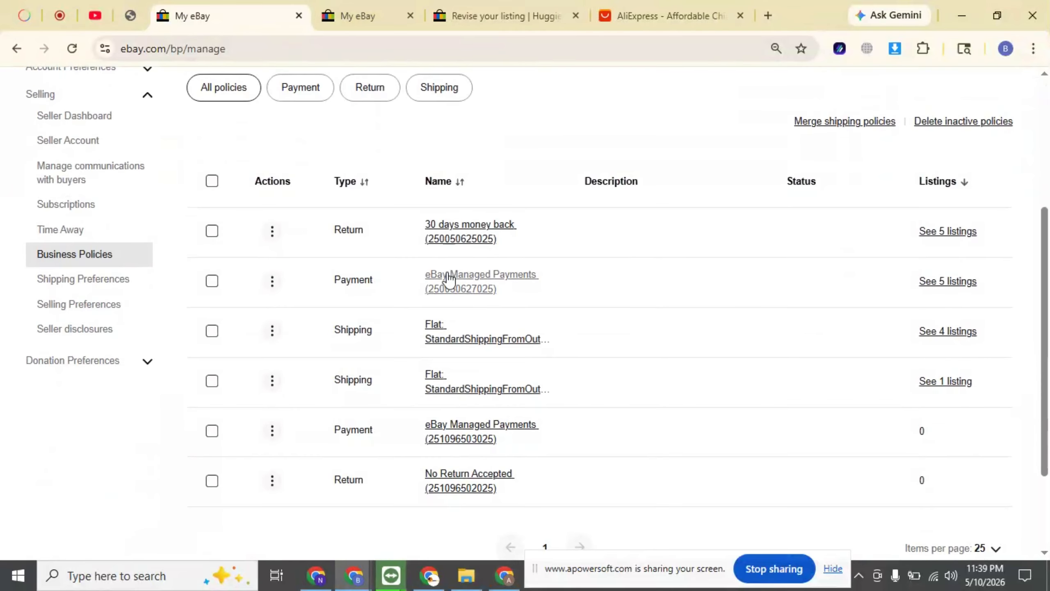
{"action": "scroll", "coordinate": [429, 265], "scroll_direction": "down", "scroll_amount": 3}
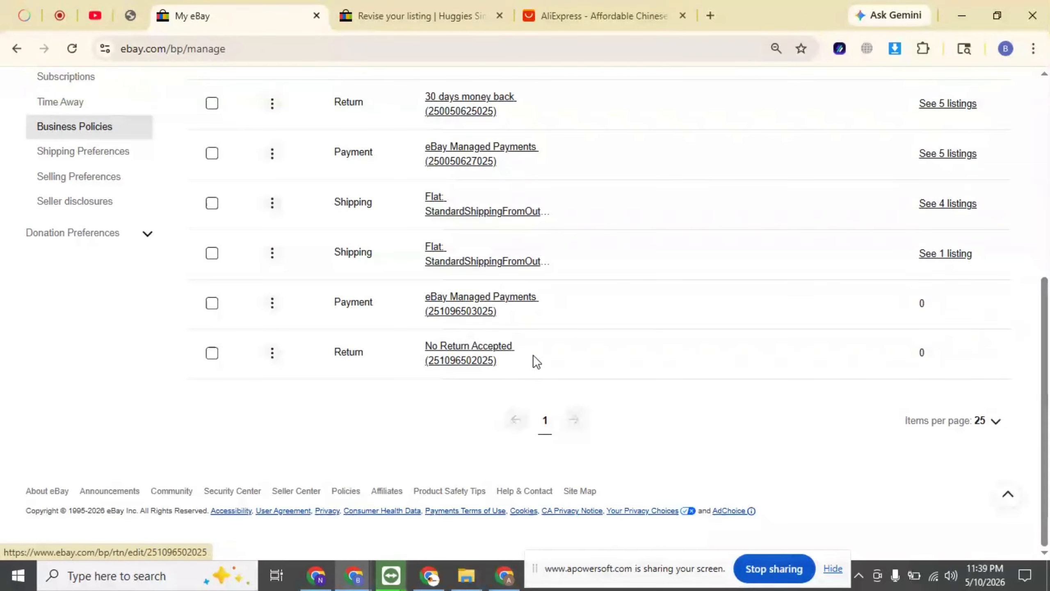
{"action": "scroll", "coordinate": [498, 364], "scroll_direction": "up", "scroll_amount": 4}
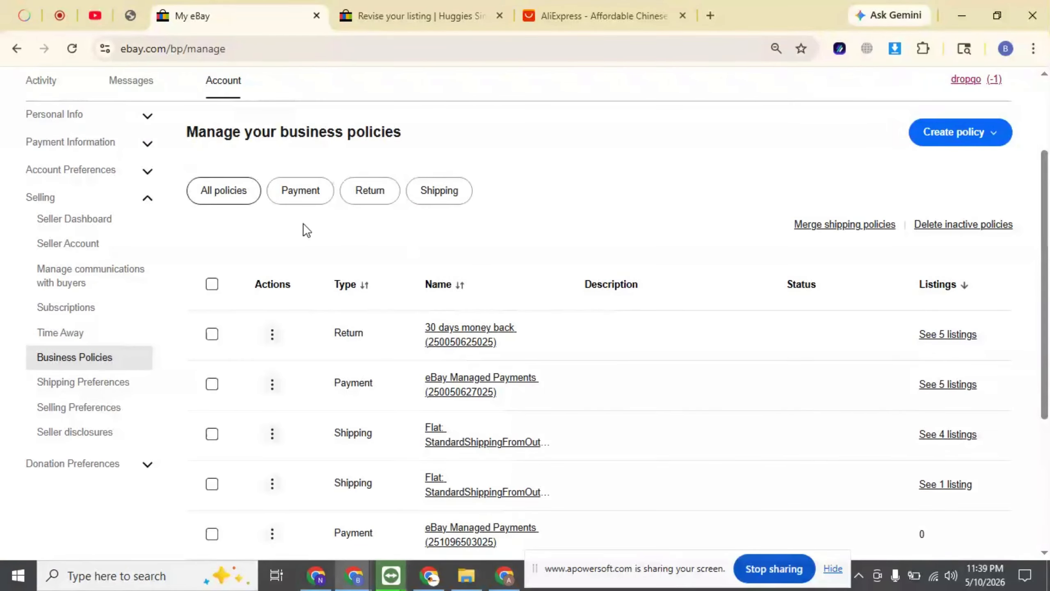
{"action": "scroll", "coordinate": [387, 262], "scroll_direction": "up", "scroll_amount": 2}
{"action": "scroll", "coordinate": [390, 266], "scroll_direction": "down", "scroll_amount": 4}
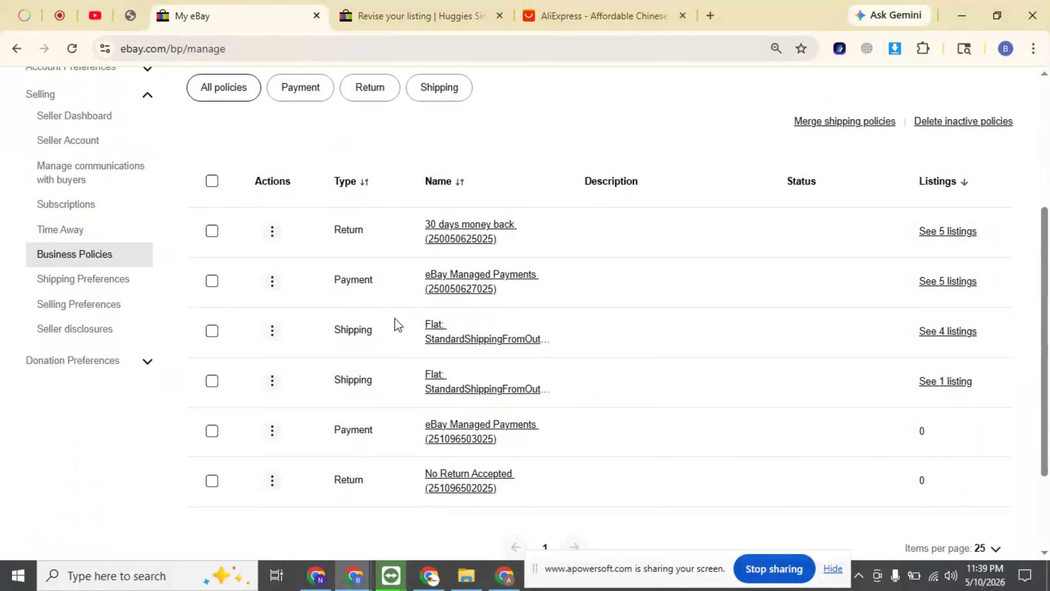
{"action": "scroll", "coordinate": [590, 352], "scroll_direction": "up", "scroll_amount": 5}
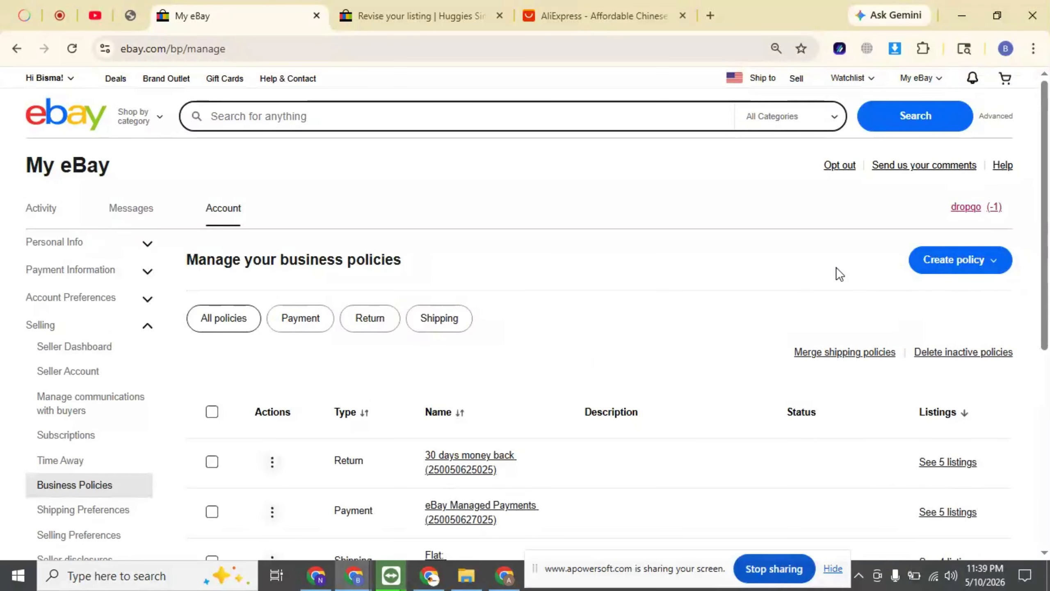
{"action": "left_click", "coordinate": [939, 260]}
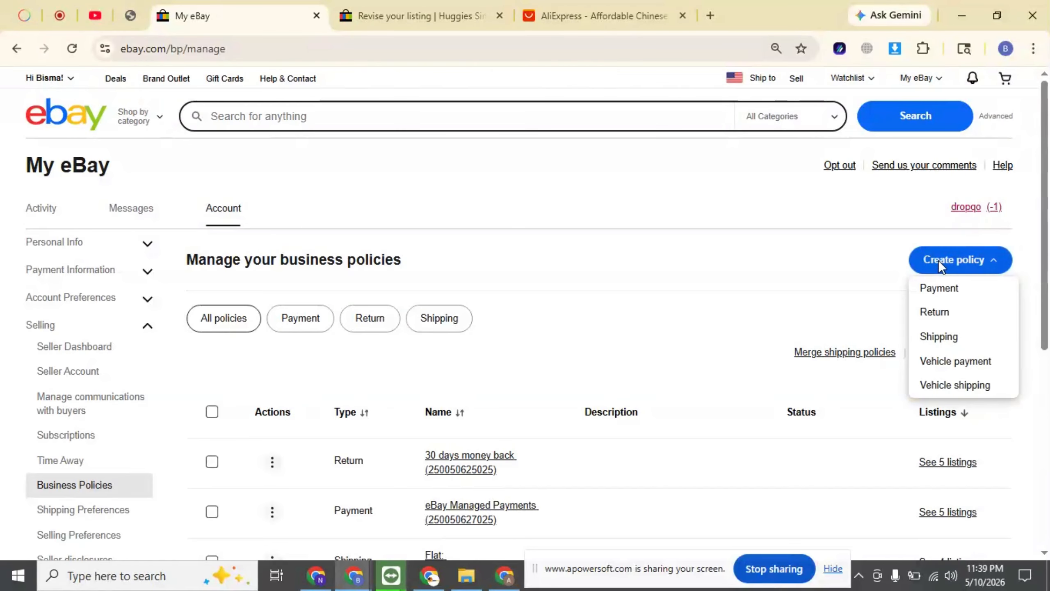
{"action": "left_click", "coordinate": [944, 293]}
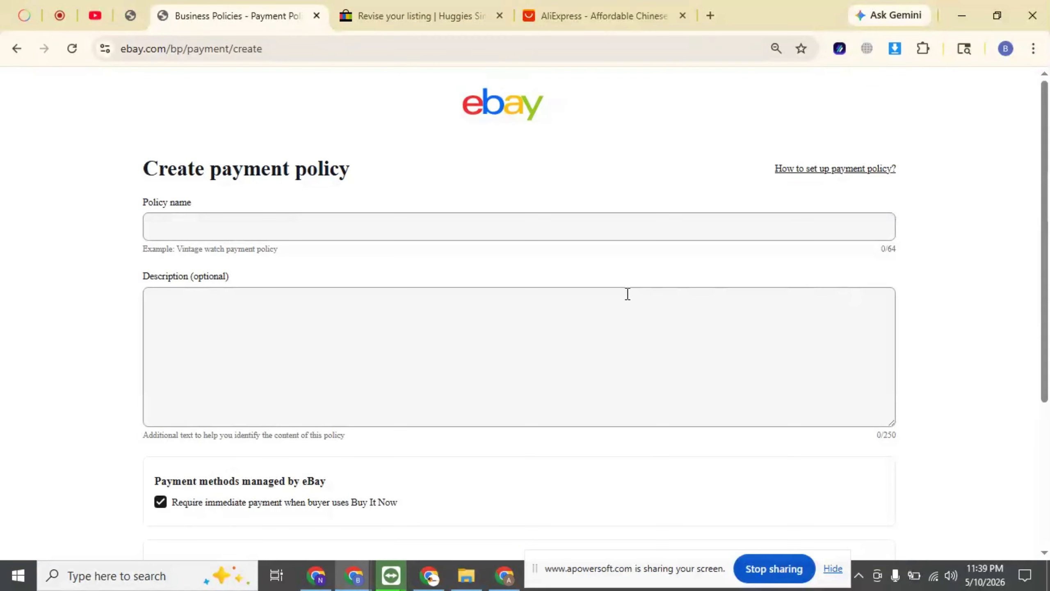
- Name the new payment policy "payment policy 1" and leave its optional description empty
{"action": "left_click", "coordinate": [233, 229]}
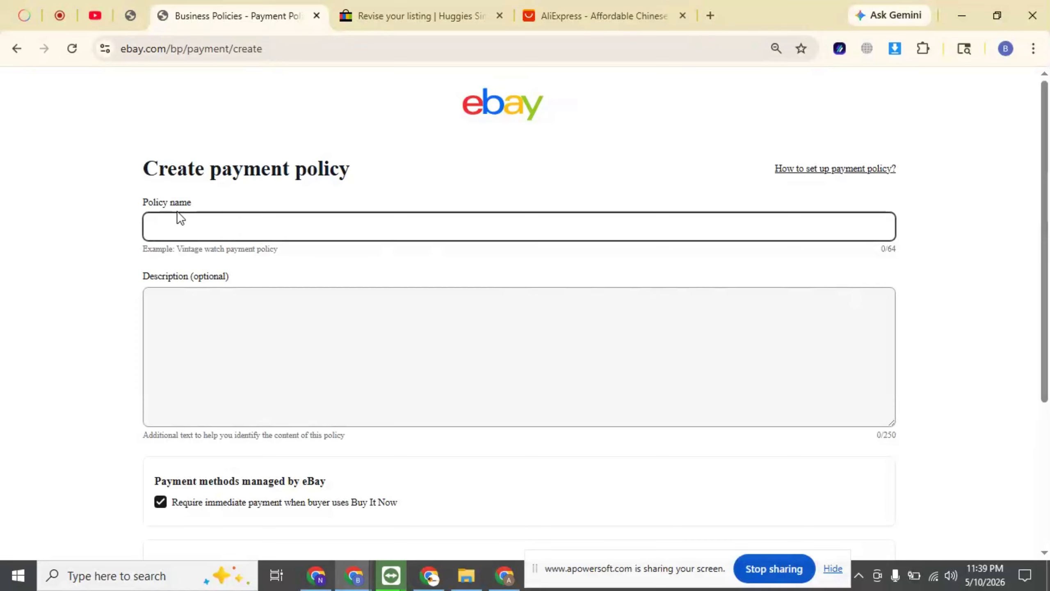
{"action": "left_click_drag", "start_coordinate": [212, 173], "coordinate": [363, 174]}
{"action": "key", "text": "ctrl+c"}
{"action": "left_click", "coordinate": [211, 227]}
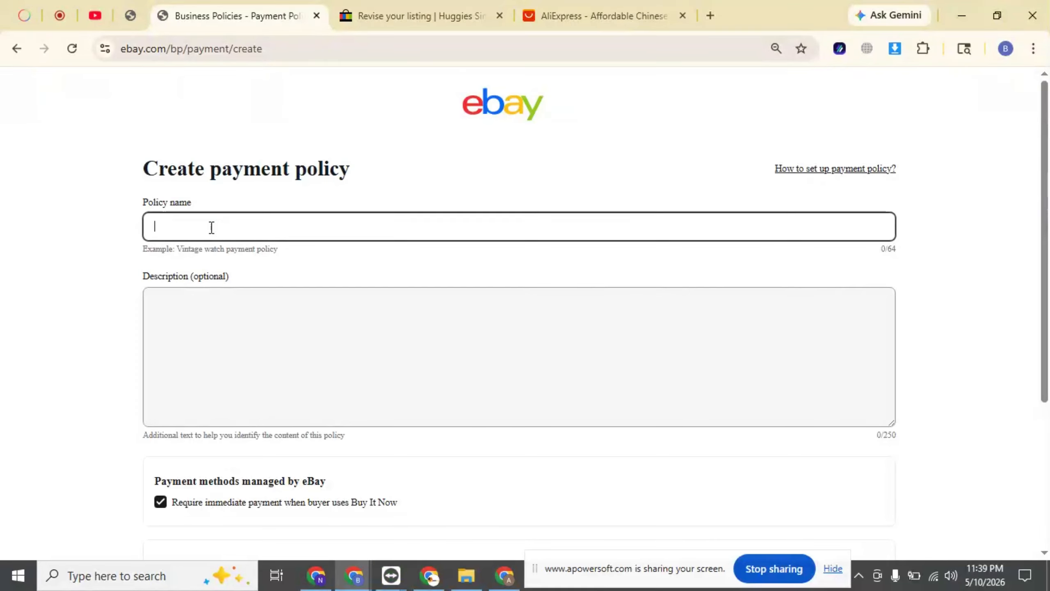
{"action": "key", "text": "ctrl+v"}
{"action": "type", "text": "1"}
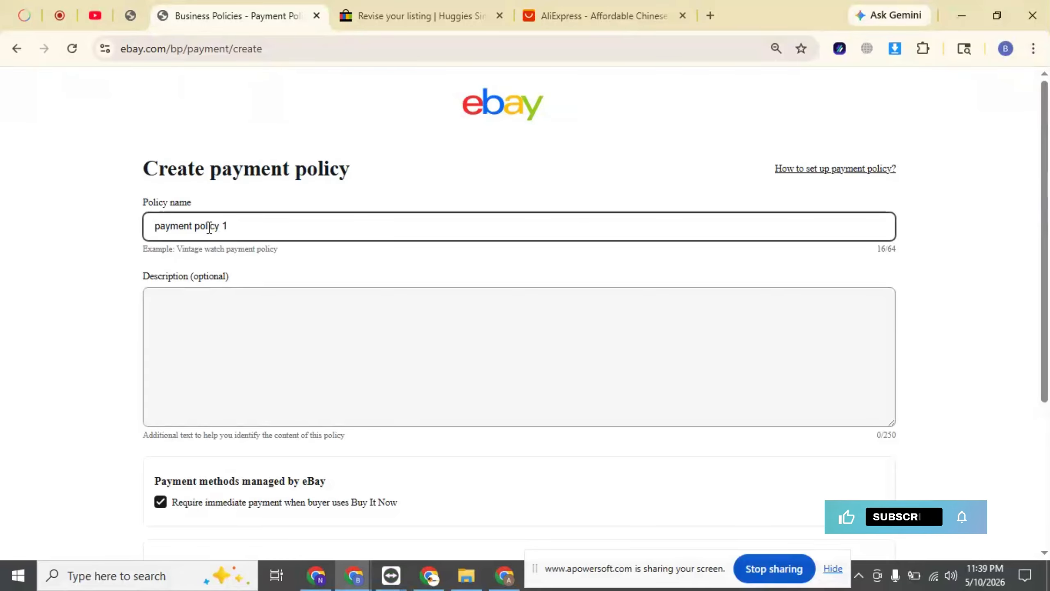
{"action": "left_click", "coordinate": [175, 303]}
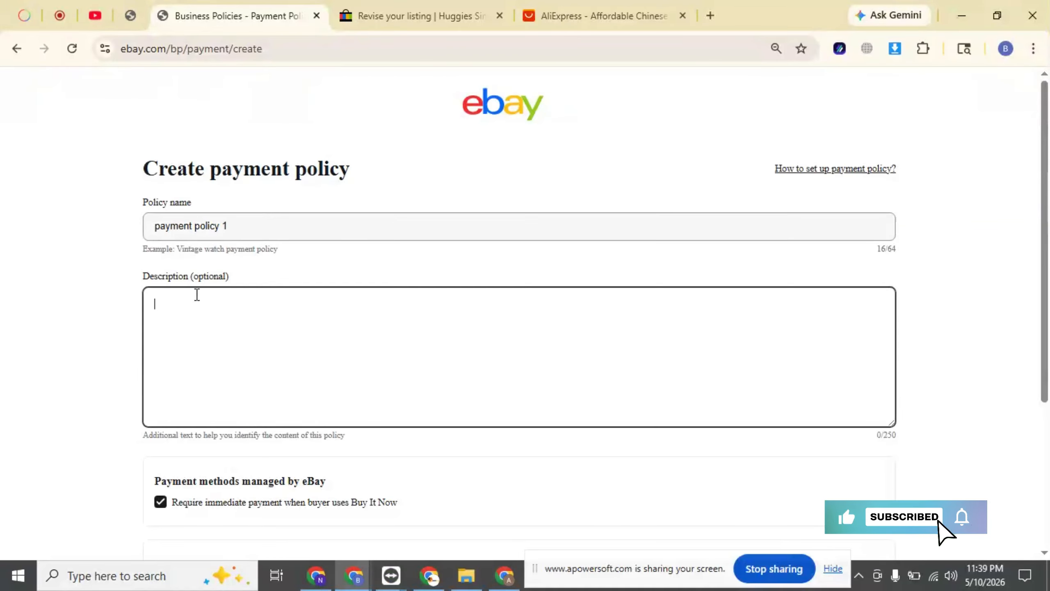
{"action": "double_click", "coordinate": [206, 284]}
{"action": "left_click", "coordinate": [90, 313]}
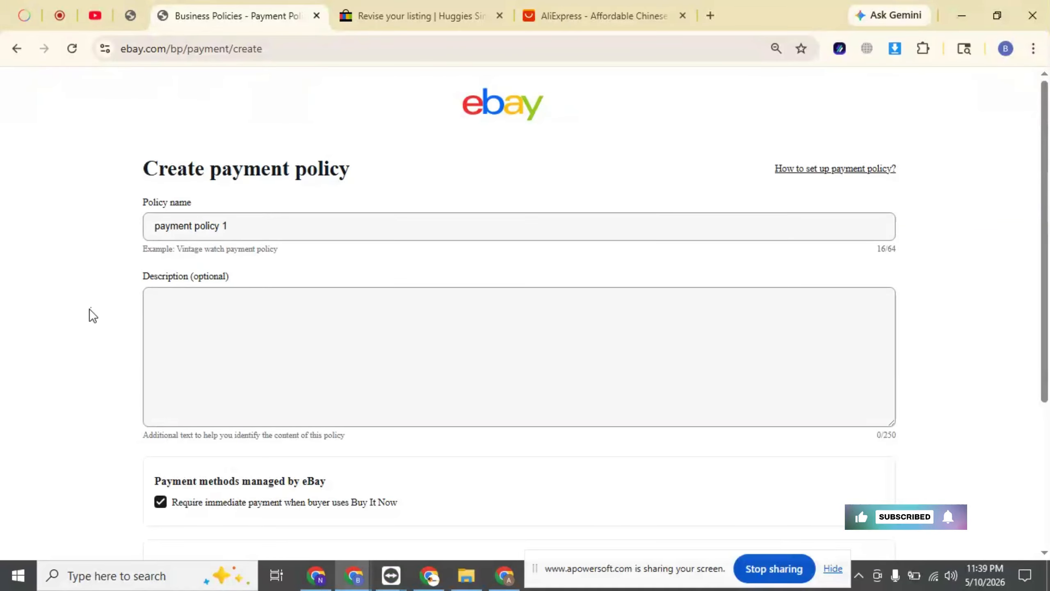
- Keep immediate payment required for Buy It Now, select no offline payment methods, and return to the business policies page
{"action": "scroll", "coordinate": [90, 310], "scroll_direction": "down", "scroll_amount": 3}
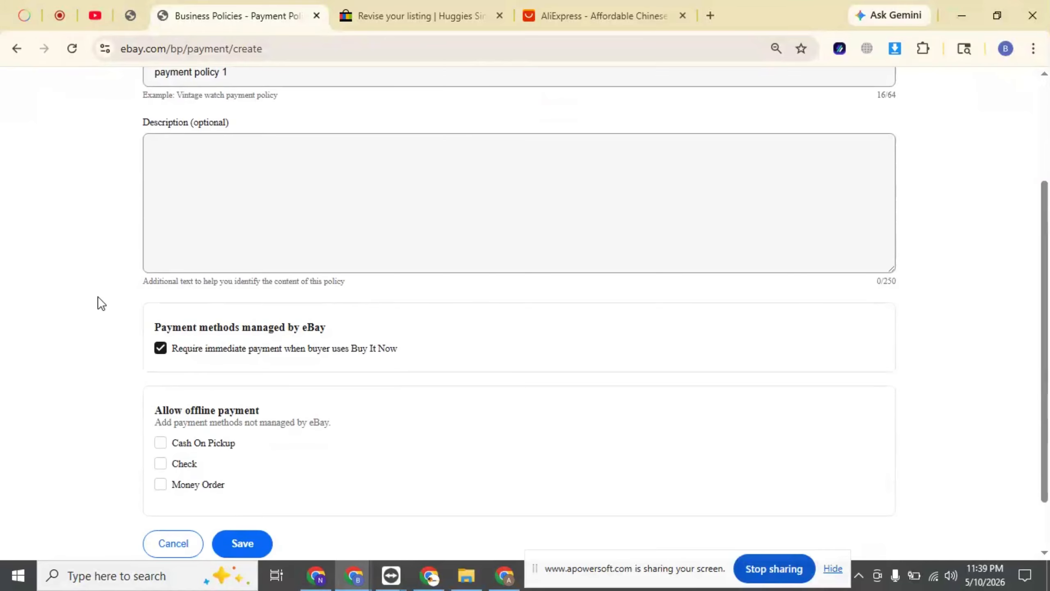
{"action": "scroll", "coordinate": [98, 297], "scroll_direction": "down", "scroll_amount": 2}
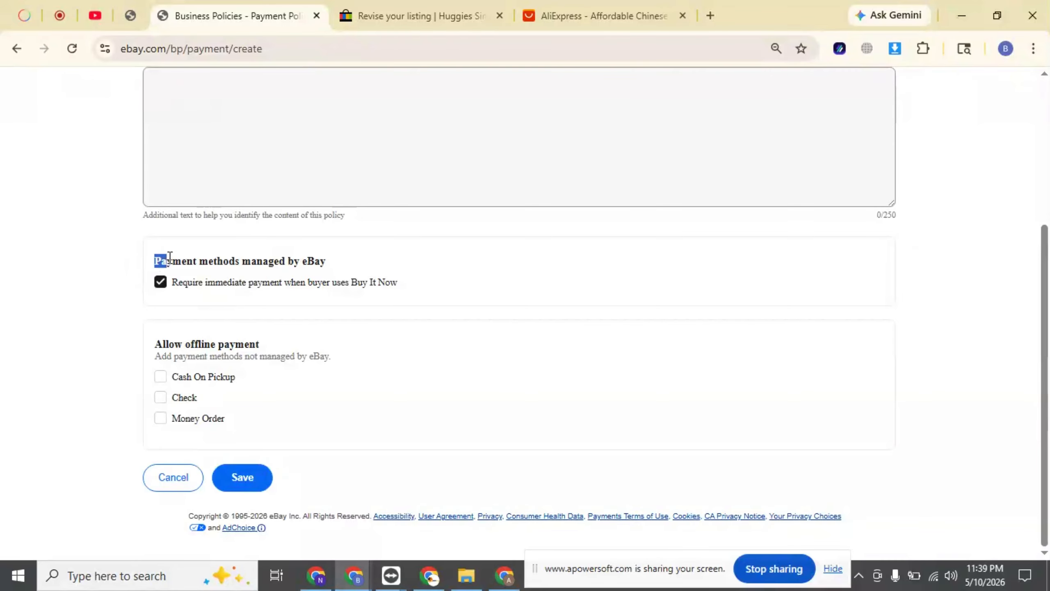
{"action": "left_click_drag", "start_coordinate": [170, 257], "coordinate": [351, 273]}
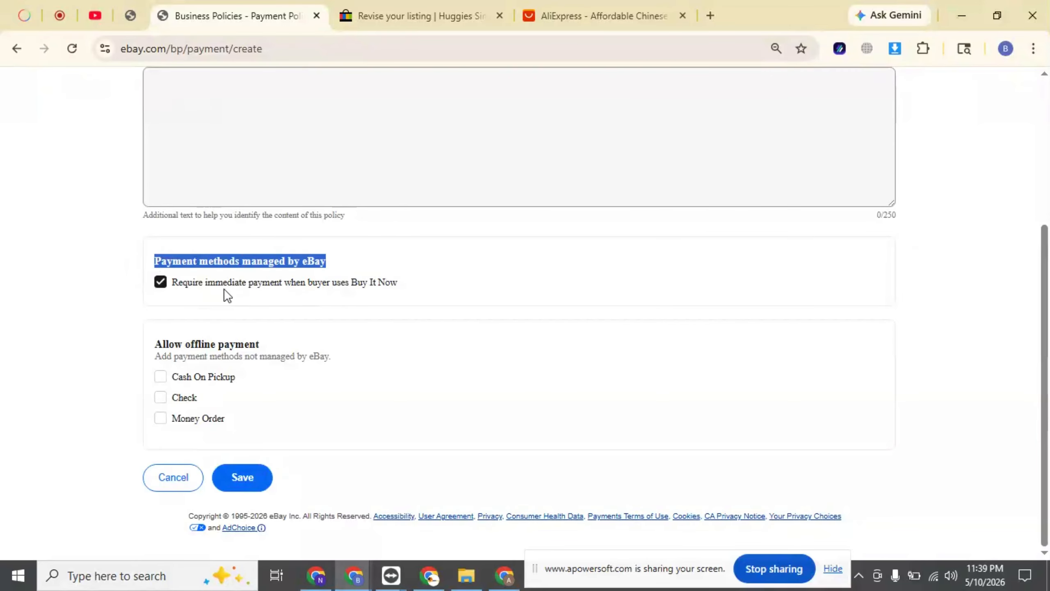
{"action": "left_click", "coordinate": [160, 281]}
{"action": "left_click", "coordinate": [160, 283]}
{"action": "left_click", "coordinate": [192, 291]}
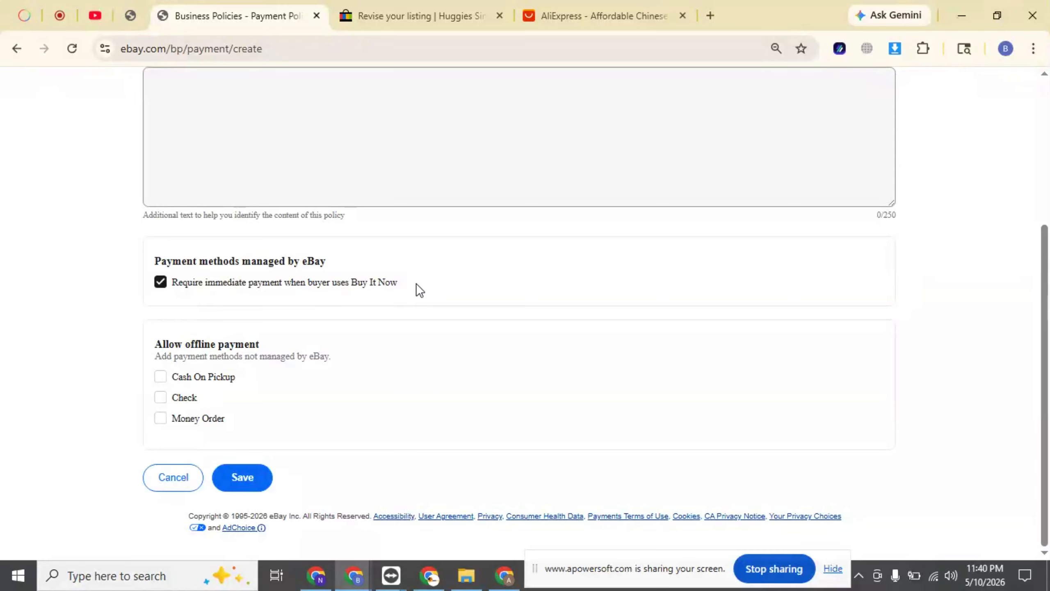
{"action": "left_click_drag", "start_coordinate": [416, 285], "coordinate": [230, 283]}
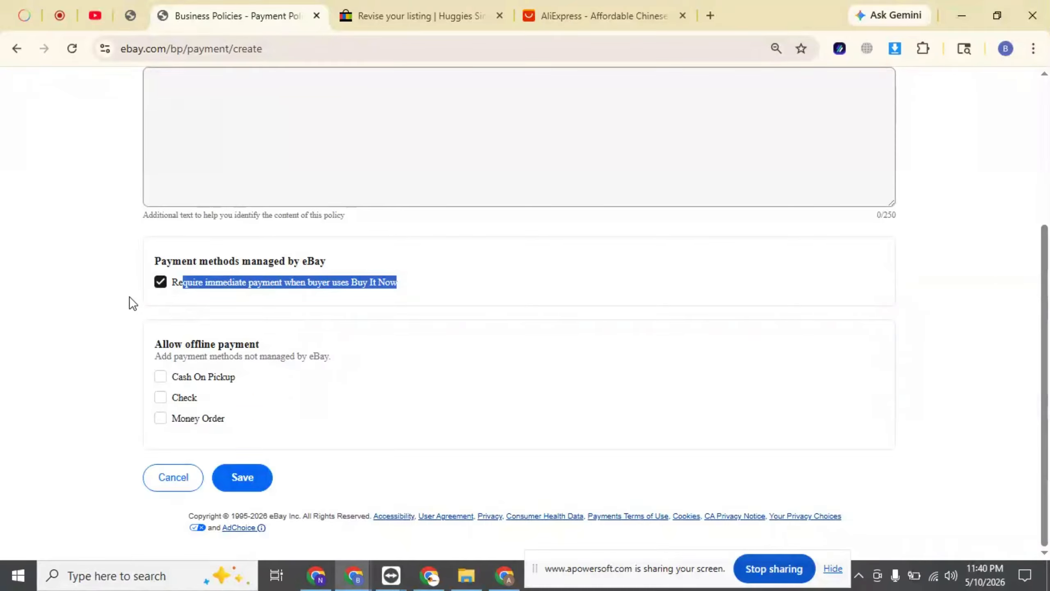
{"action": "left_click", "coordinate": [160, 288]}
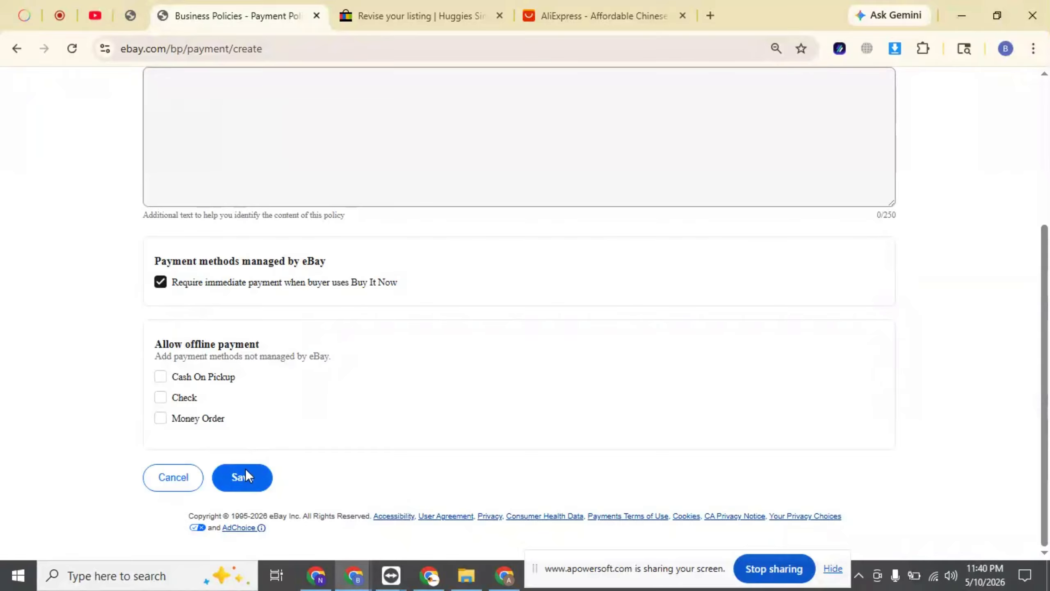
{"action": "scroll", "coordinate": [215, 373], "scroll_direction": "up", "scroll_amount": 5}
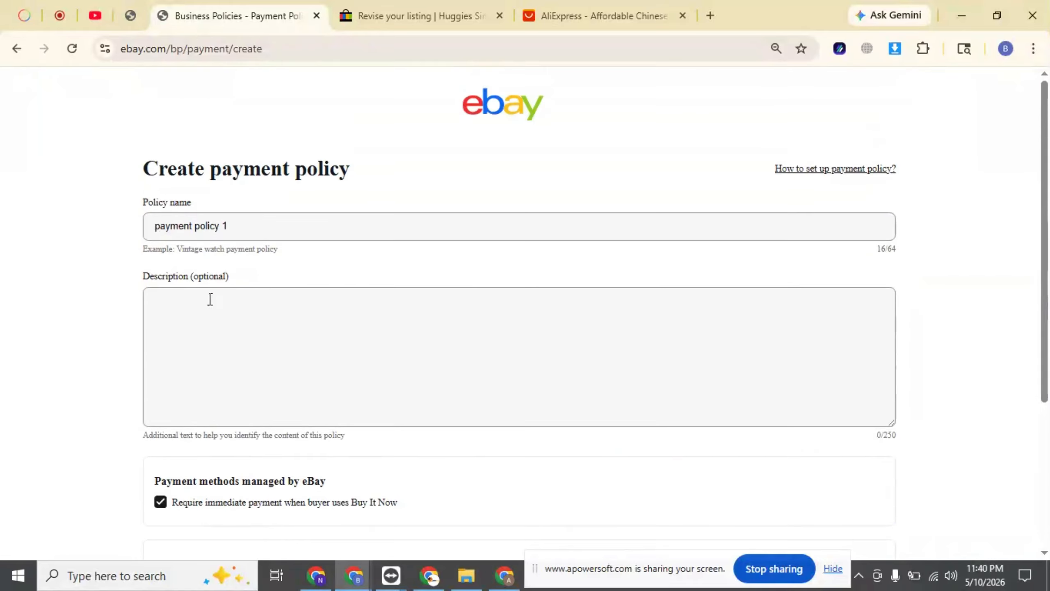
{"action": "scroll", "coordinate": [185, 501], "scroll_direction": "down", "scroll_amount": 5}
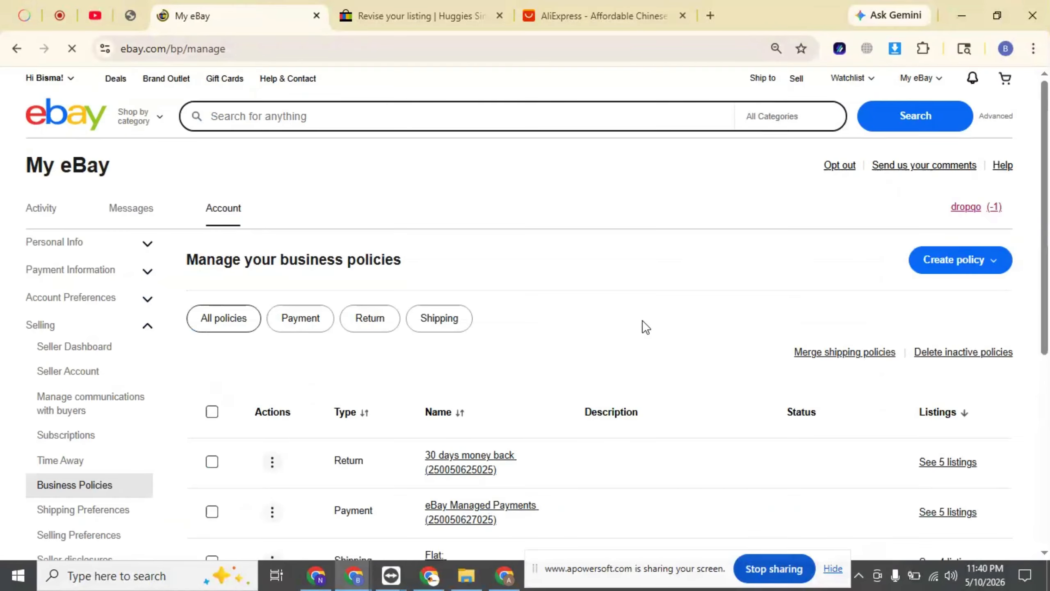
- Start a new return policy and name it "return policy 1", leaving the optional description empty
{"action": "left_click", "coordinate": [970, 261]}
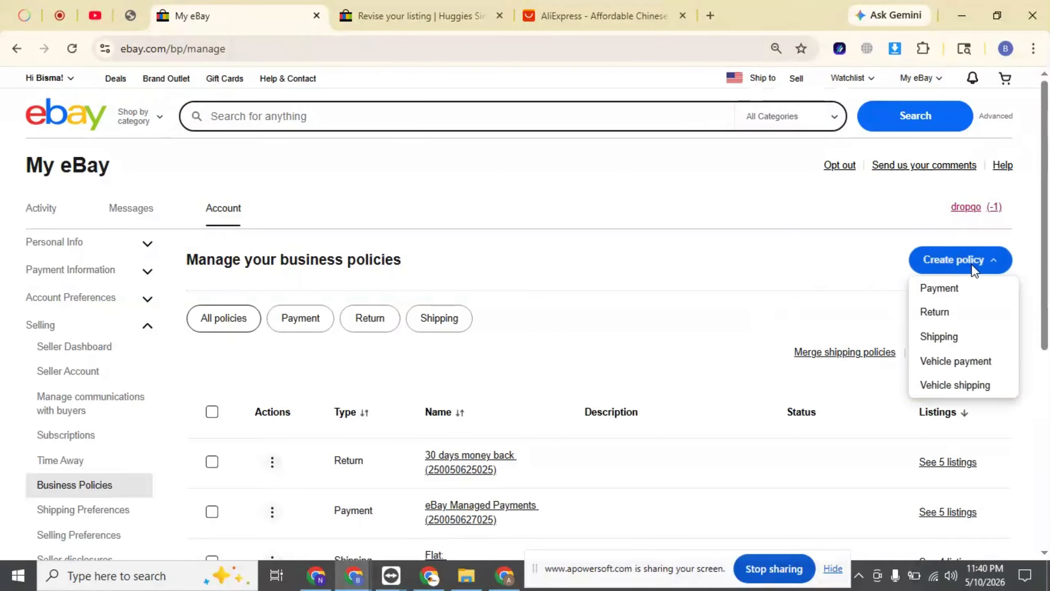
{"action": "left_click", "coordinate": [935, 312]}
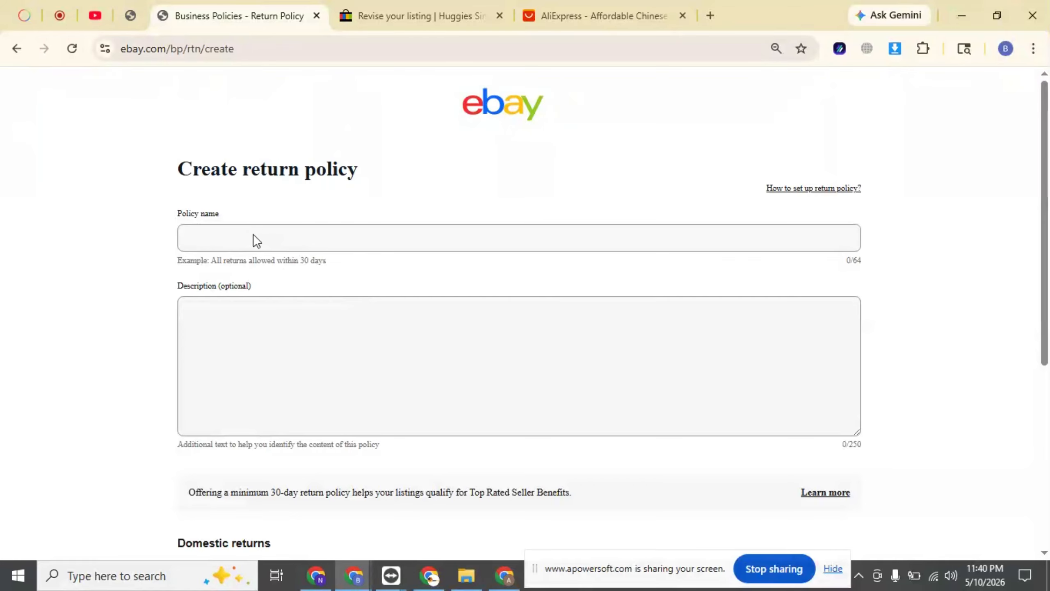
{"action": "left_click_drag", "start_coordinate": [245, 168], "coordinate": [377, 190]}
{"action": "key", "text": "ctrl+c"}
{"action": "left_click", "coordinate": [229, 239]}
{"action": "key", "text": "ctrl+v"}
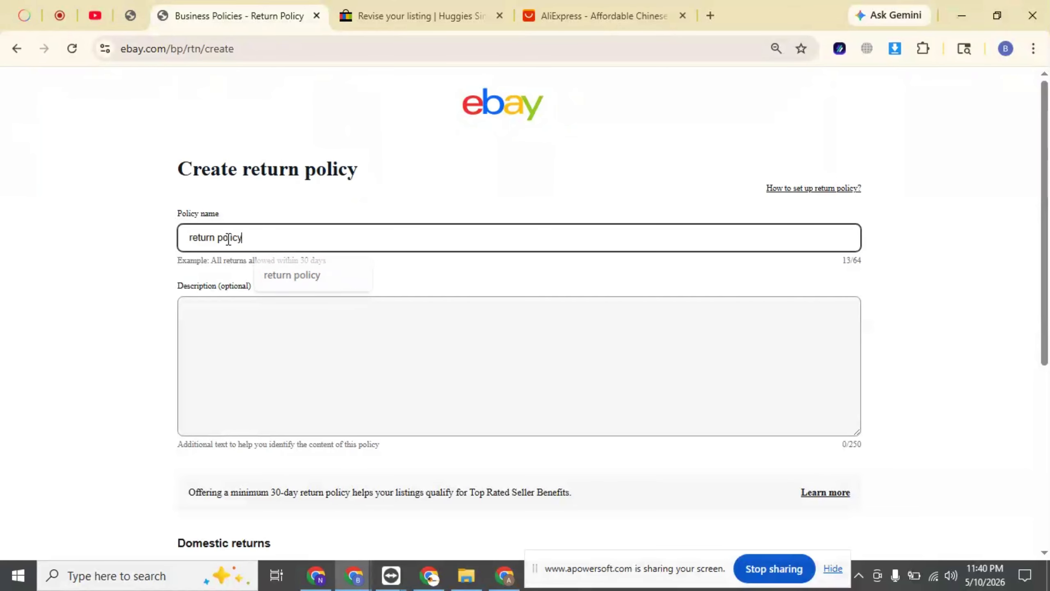
{"action": "type", "text": "1"}
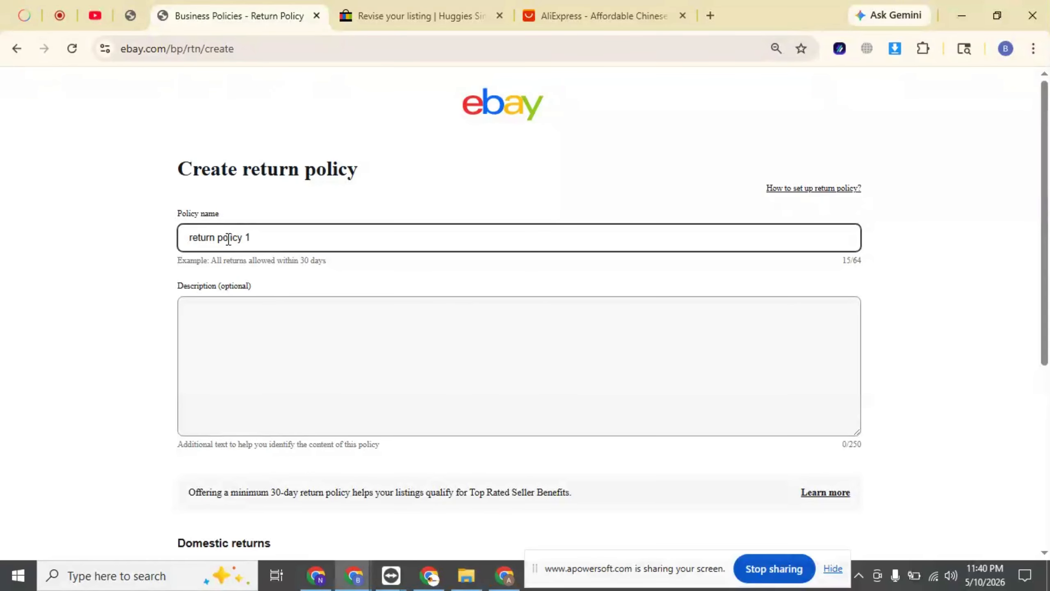
{"action": "left_click", "coordinate": [234, 342]}
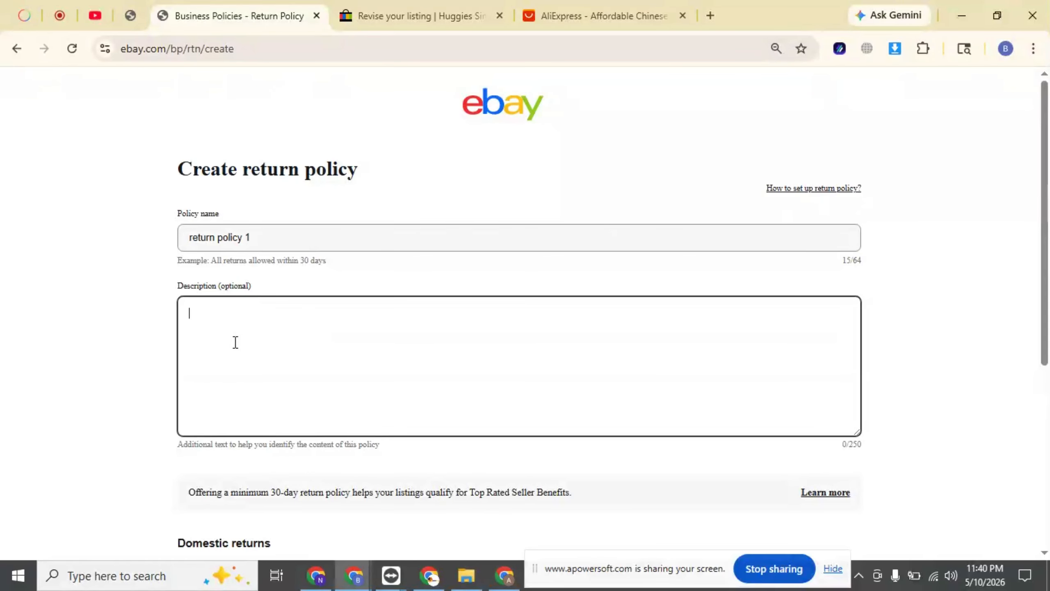
{"action": "left_click", "coordinate": [220, 247]}
- Enable acceptance of domestic returns for the new return policy
{"action": "scroll", "coordinate": [146, 297], "scroll_direction": "down", "scroll_amount": 3}
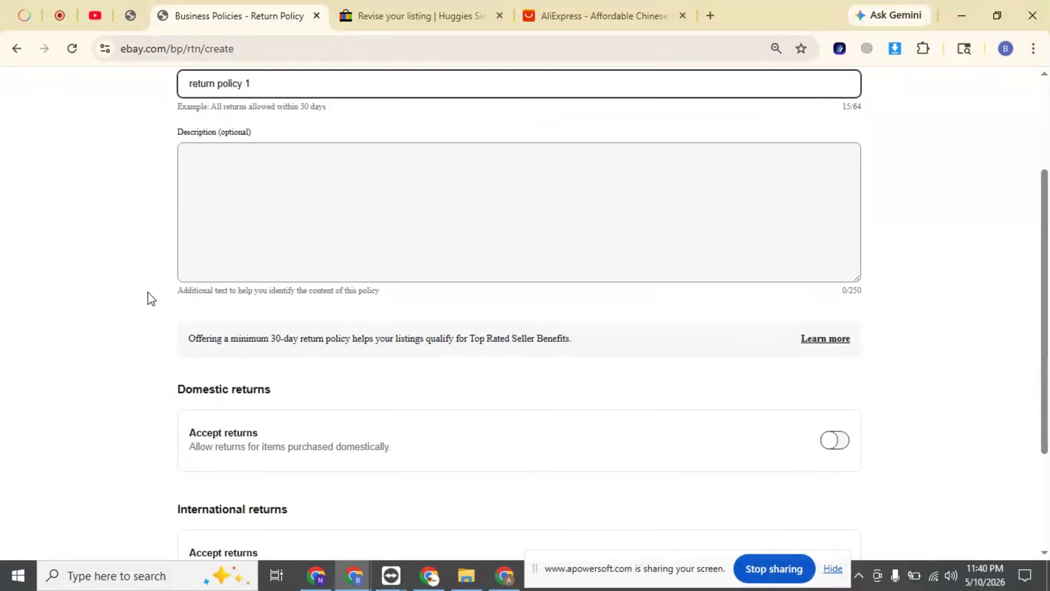
{"action": "scroll", "coordinate": [151, 287], "scroll_direction": "down", "scroll_amount": 2}
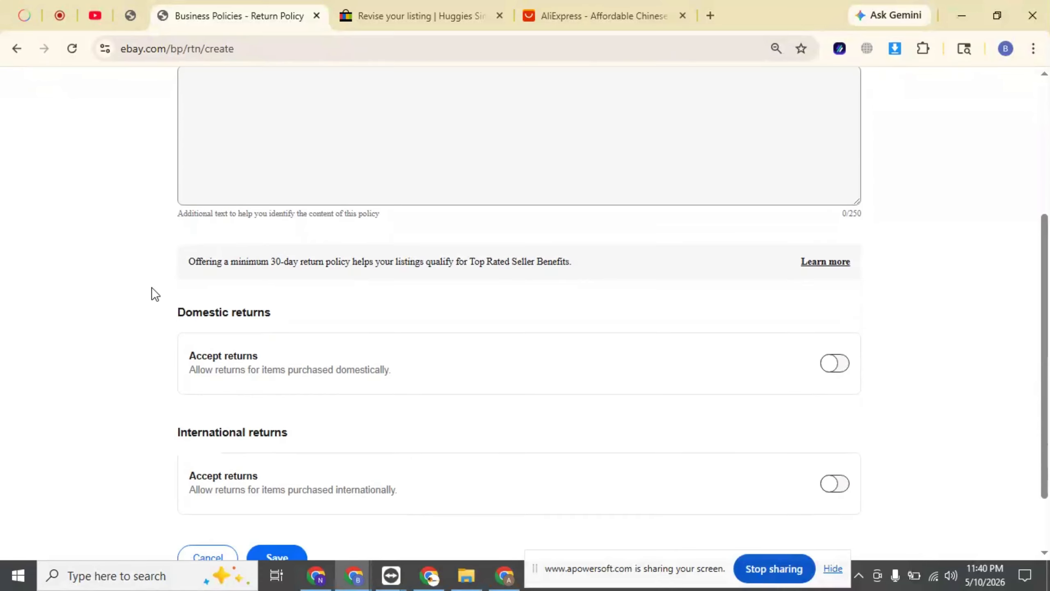
{"action": "scroll", "coordinate": [151, 287], "scroll_direction": "up", "scroll_amount": 5}
{"action": "scroll", "coordinate": [153, 286], "scroll_direction": "down", "scroll_amount": 6}
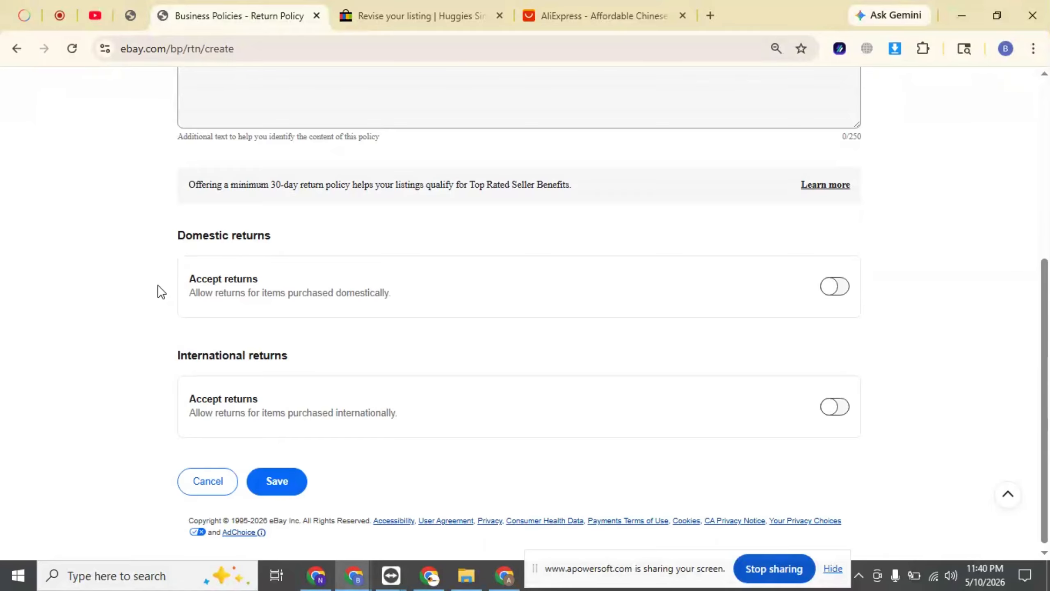
{"action": "left_click_drag", "start_coordinate": [172, 240], "coordinate": [327, 242]}
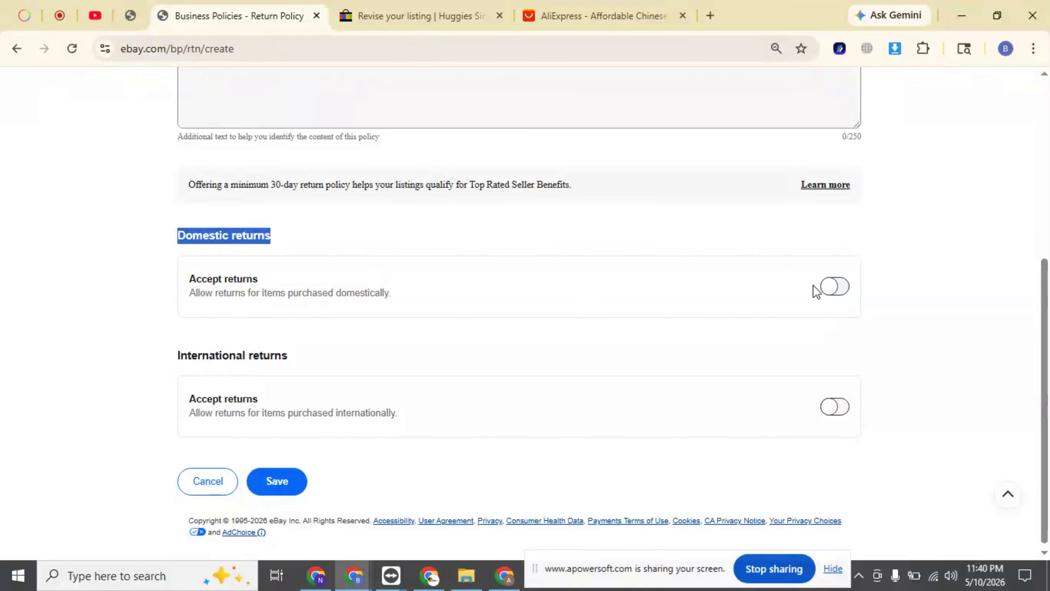
{"action": "left_click", "coordinate": [825, 289]}
{"action": "scroll", "coordinate": [260, 308], "scroll_direction": "down", "scroll_amount": 2}
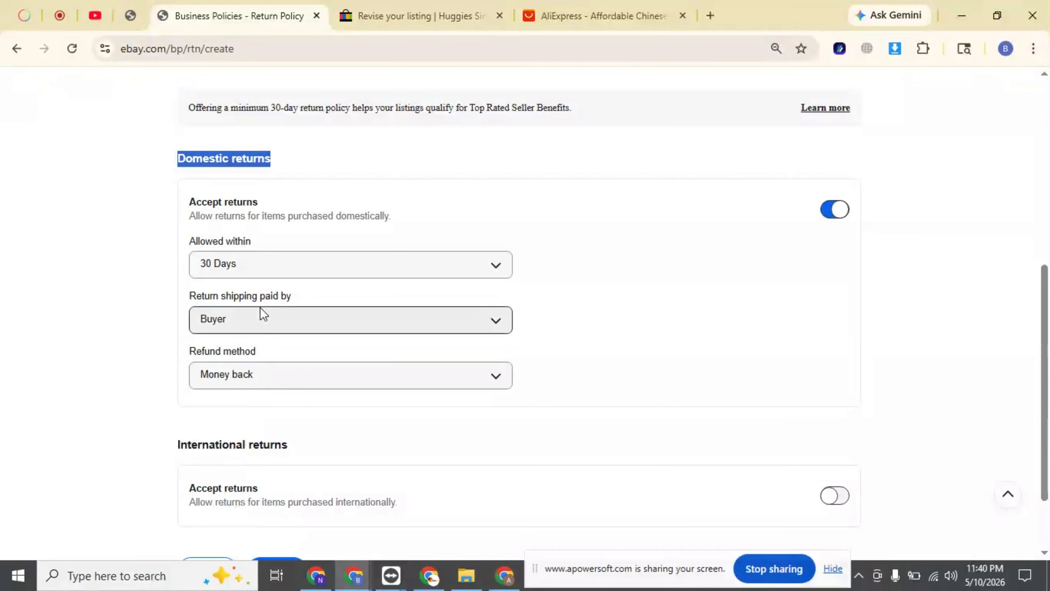
{"action": "scroll", "coordinate": [257, 290], "scroll_direction": "up", "scroll_amount": 8}
{"action": "scroll", "coordinate": [255, 284], "scroll_direction": "down", "scroll_amount": 5}
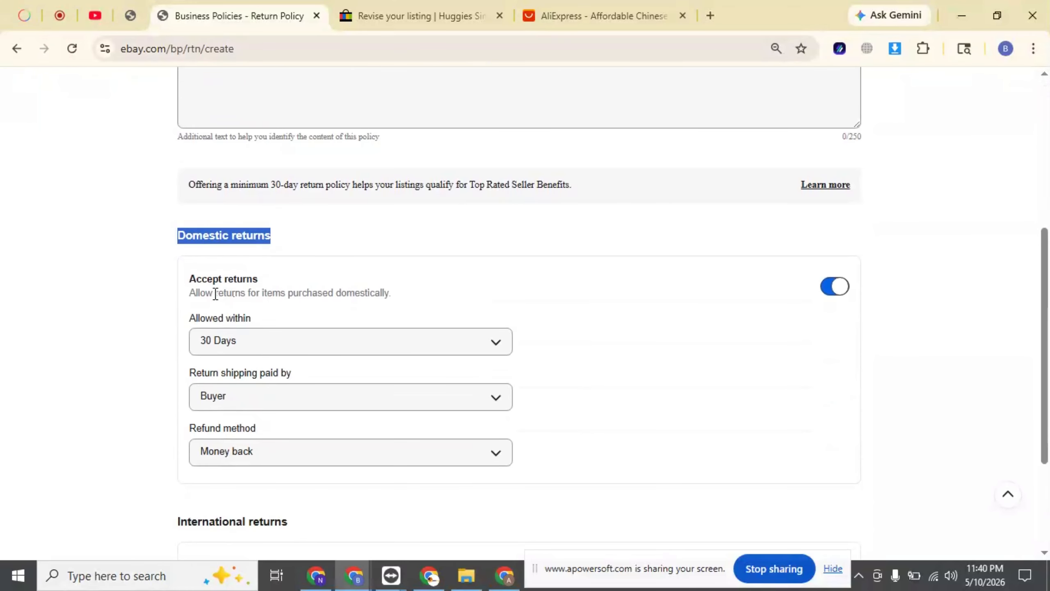
{"action": "left_click", "coordinate": [148, 307]}
{"action": "scroll", "coordinate": [158, 313], "scroll_direction": "down", "scroll_amount": 2}
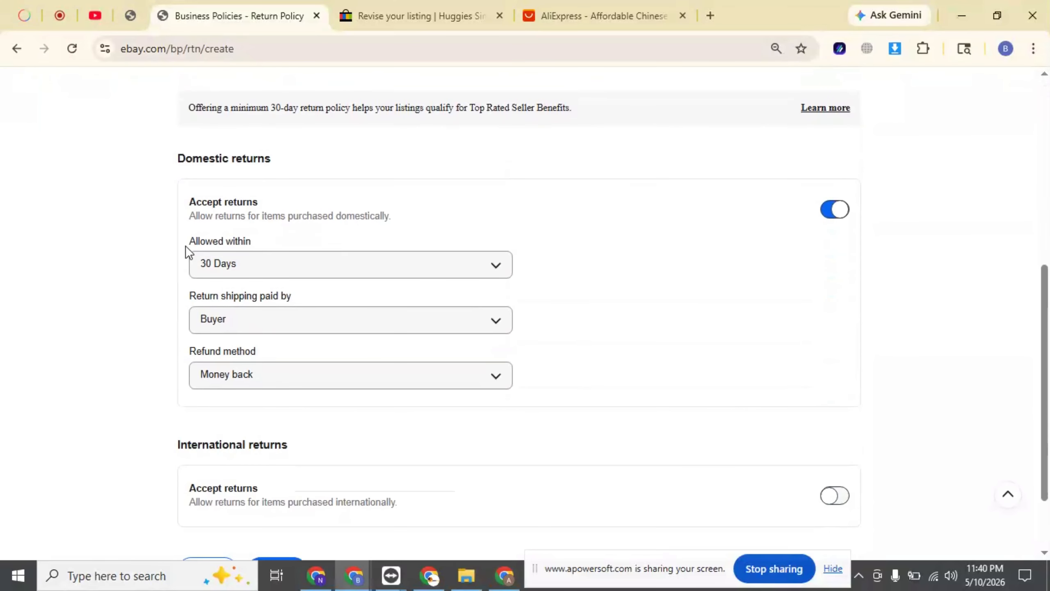
- For domestic returns, keep 30 Days and buyer-paid return shipping, and set the refund method to Money back or replacement
{"action": "left_click_drag", "start_coordinate": [187, 242], "coordinate": [252, 243]}
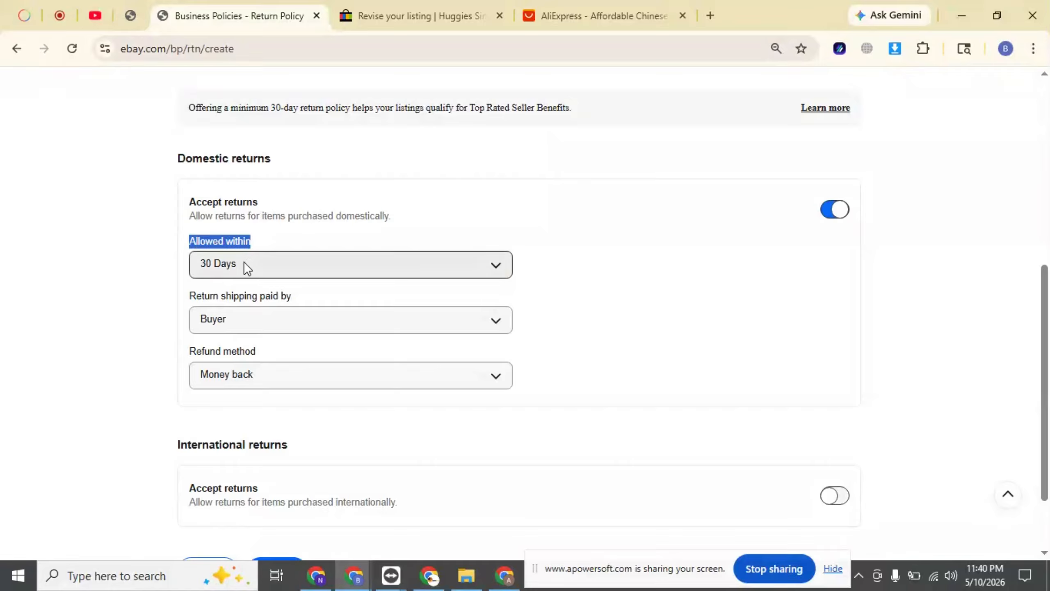
{"action": "left_click", "coordinate": [244, 261]}
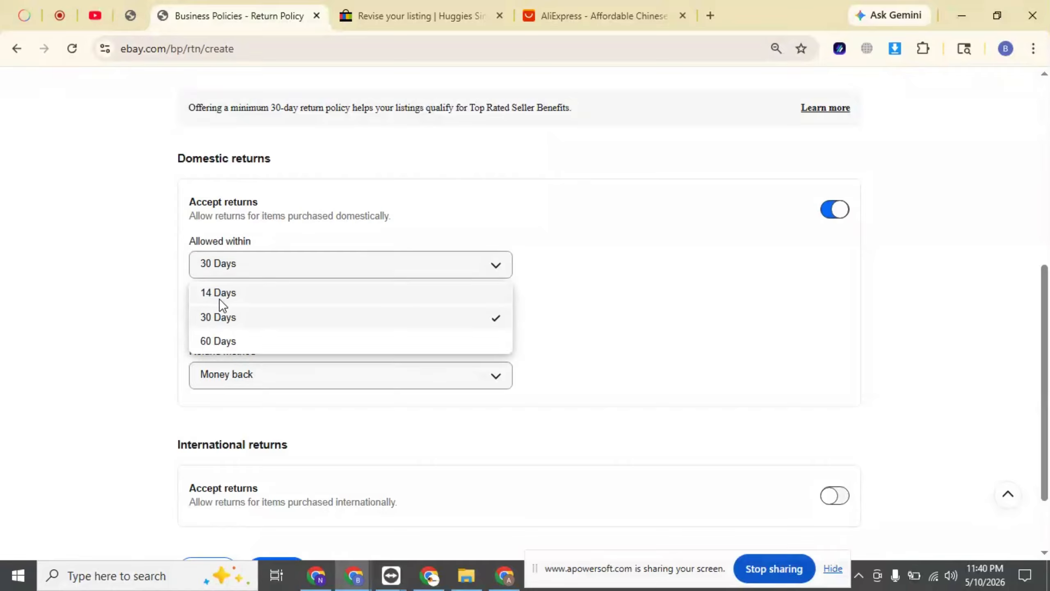
{"action": "left_click", "coordinate": [154, 337]}
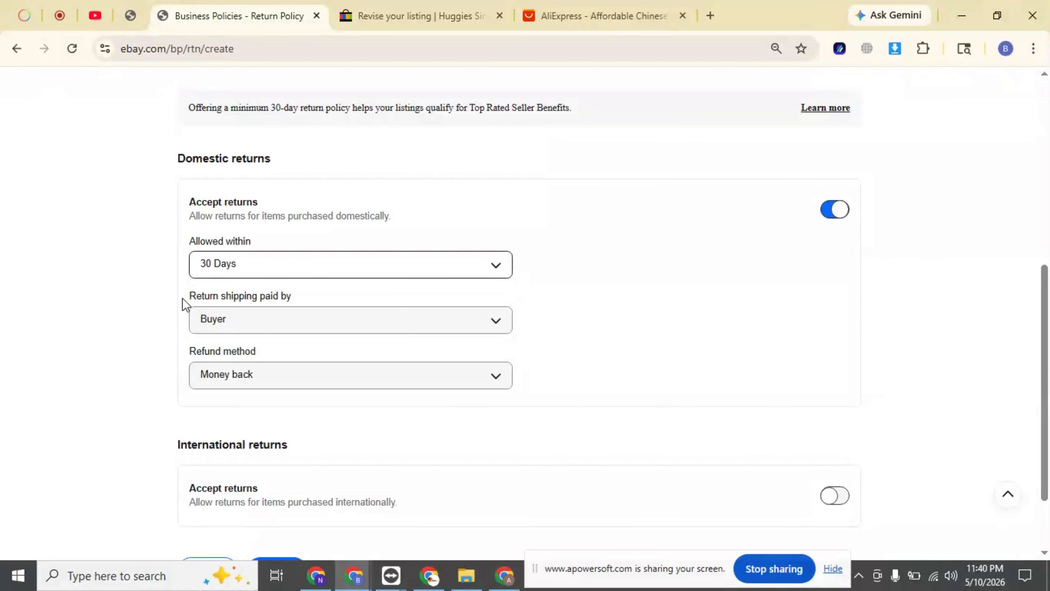
{"action": "left_click_drag", "start_coordinate": [185, 297], "coordinate": [303, 299]}
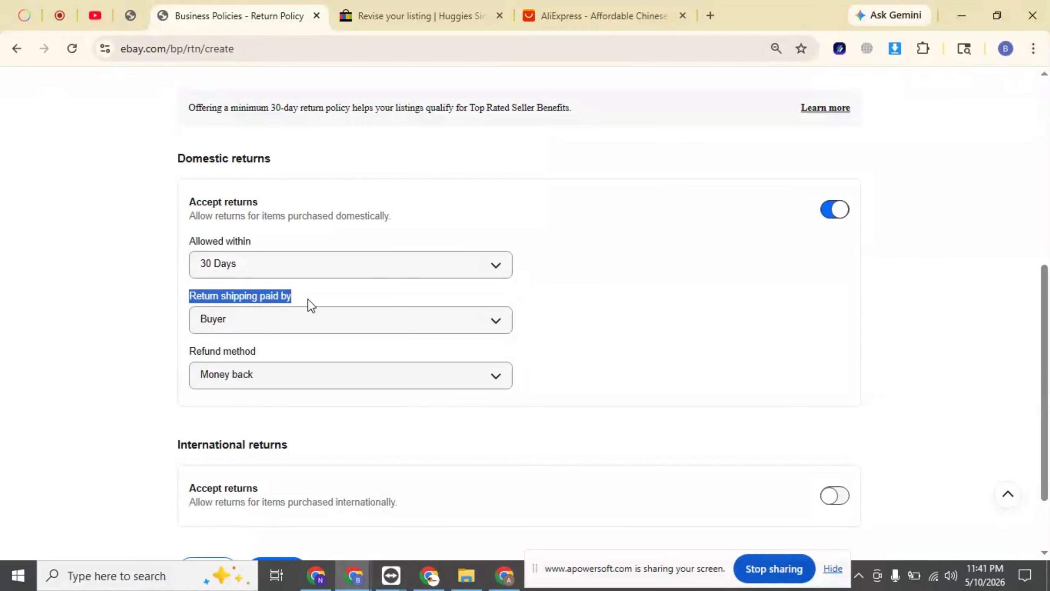
{"action": "left_click", "coordinate": [258, 322]}
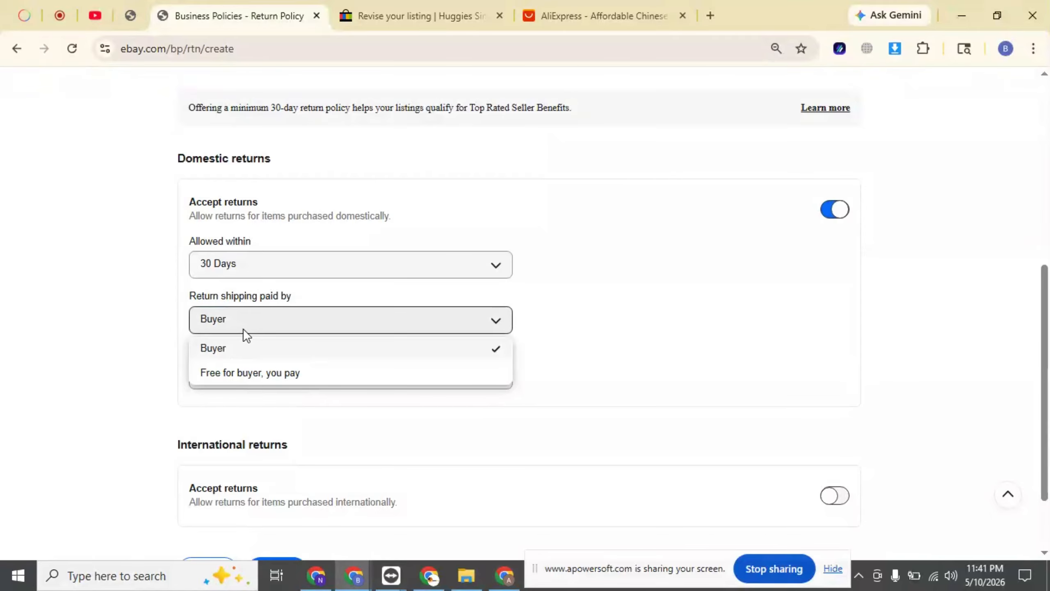
{"action": "left_click", "coordinate": [180, 336]}
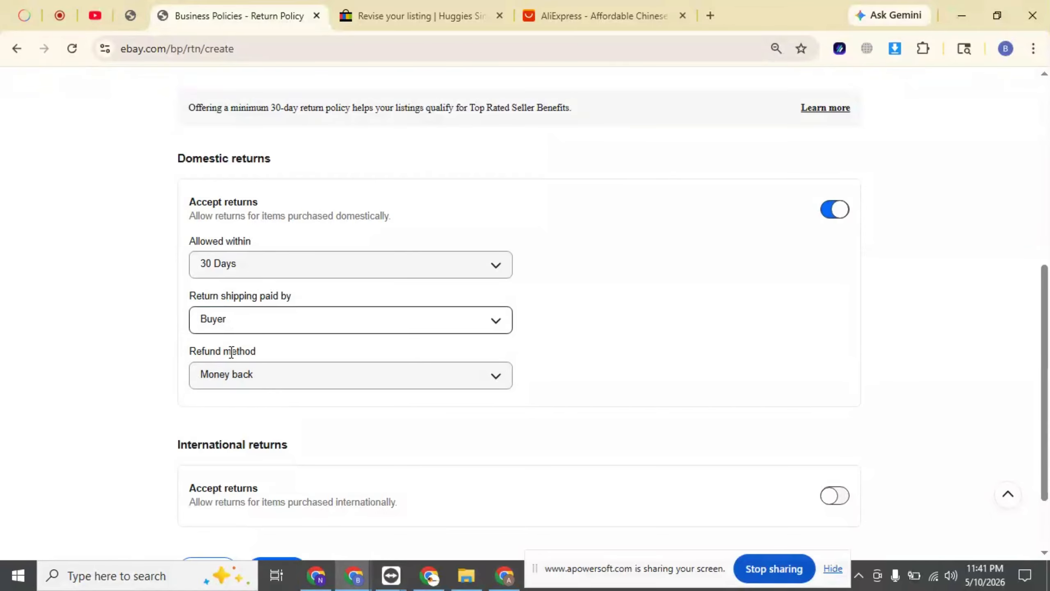
{"action": "left_click", "coordinate": [229, 376]}
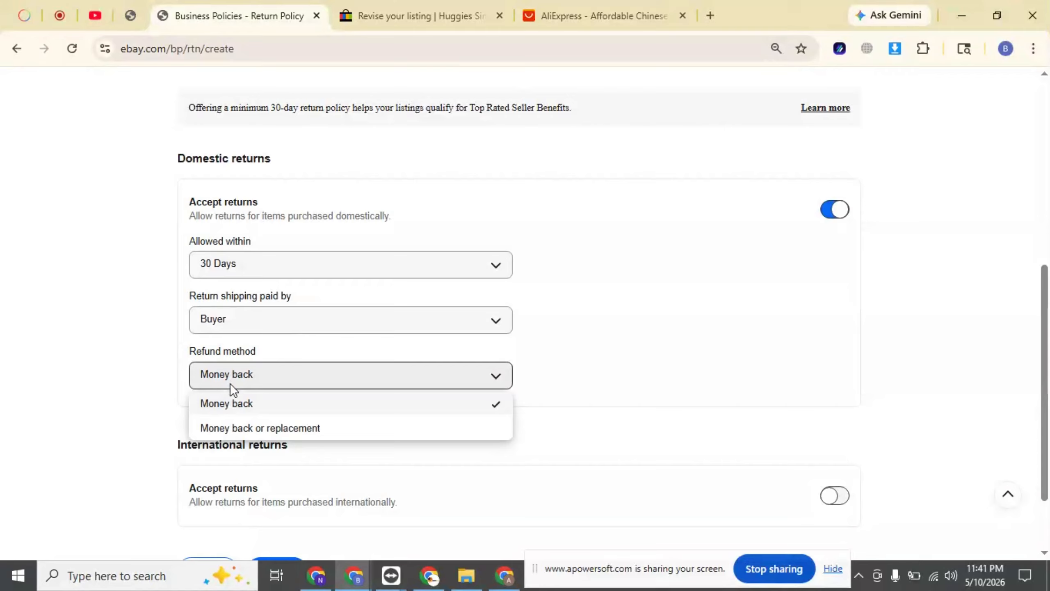
{"action": "left_click", "coordinate": [240, 429]}
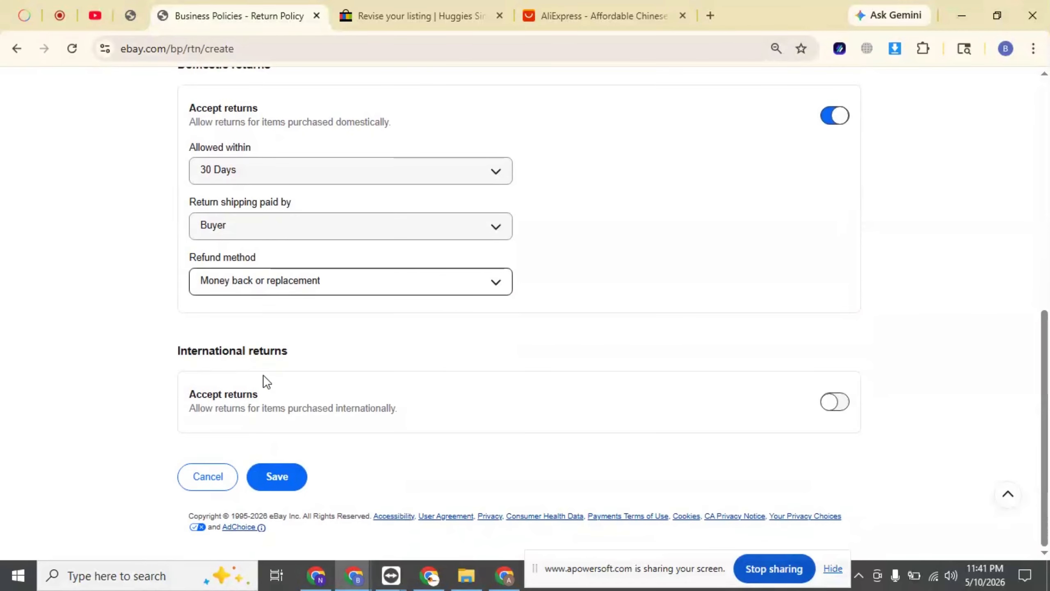
- Try out accepting international returns and switch the option back off
{"action": "left_click_drag", "start_coordinate": [179, 351], "coordinate": [325, 352]}
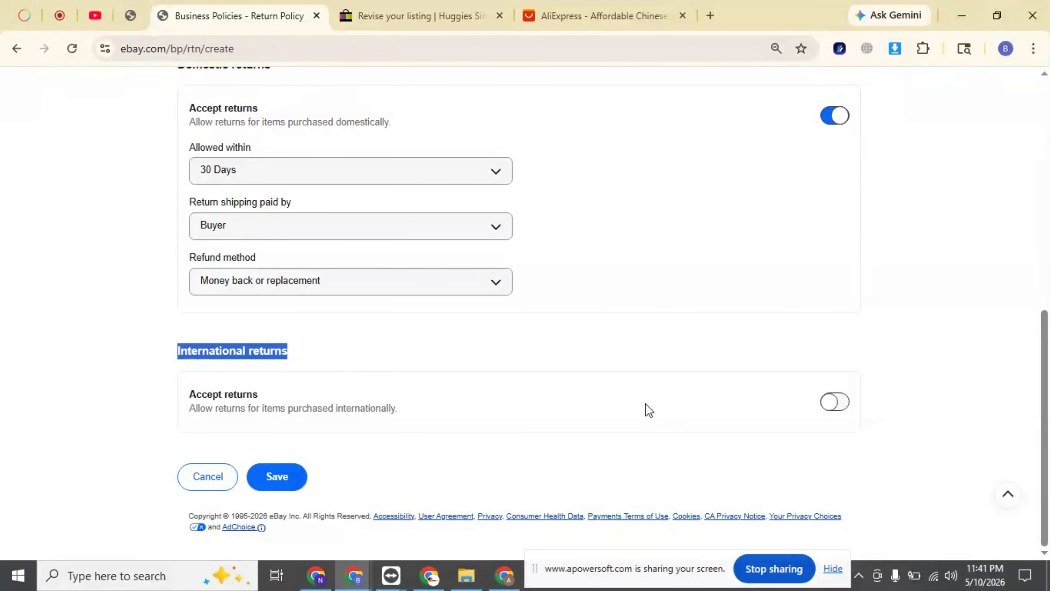
{"action": "left_click", "coordinate": [835, 402]}
{"action": "scroll", "coordinate": [233, 408], "scroll_direction": "down", "scroll_amount": 3}
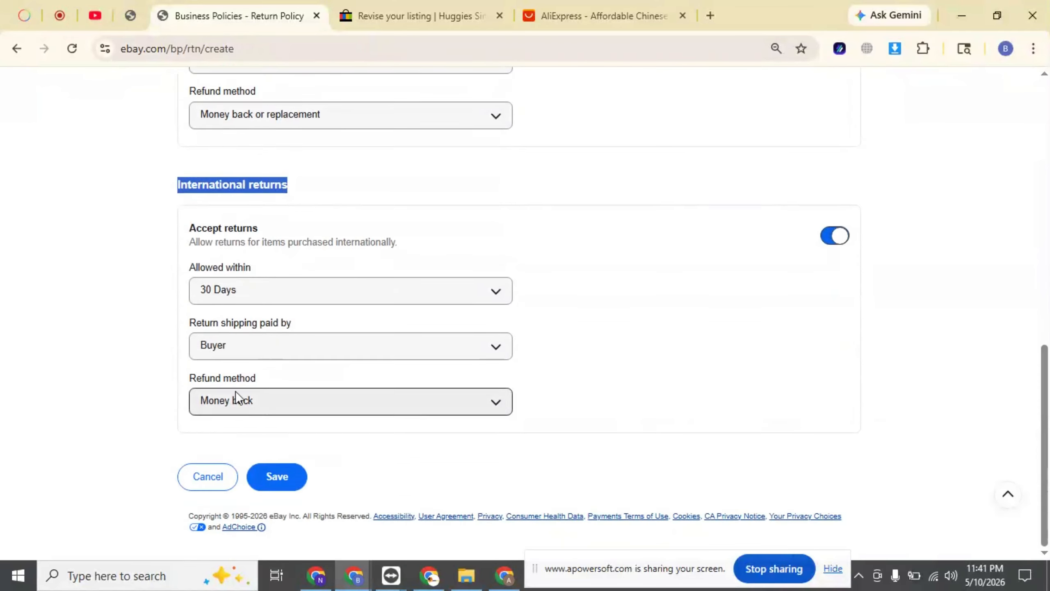
{"action": "left_click", "coordinate": [834, 236]}
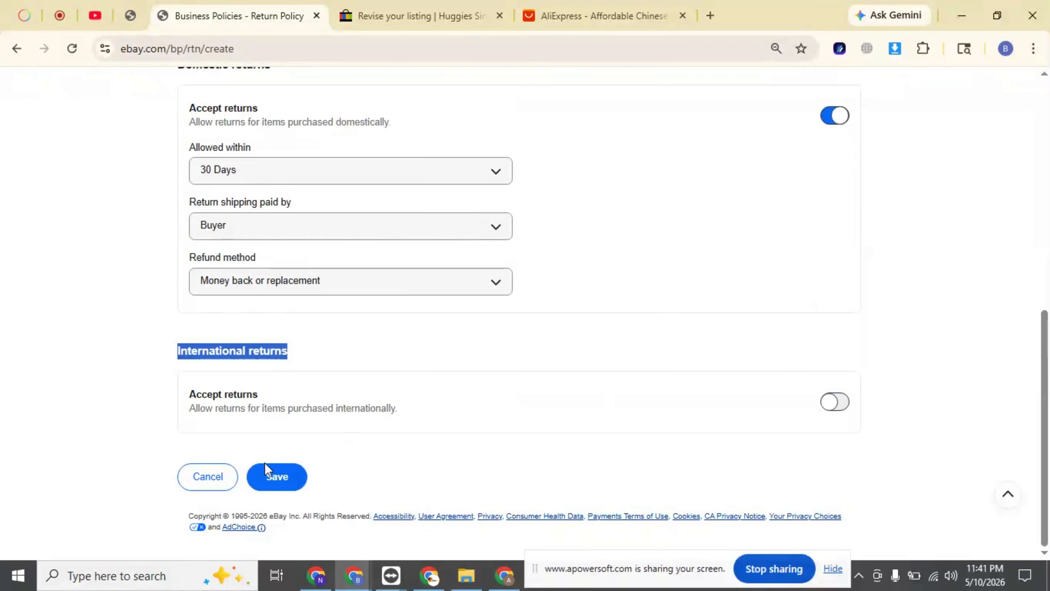
- Try to save the return policy and cancel out of its creation form to the business policies page
{"action": "left_click", "coordinate": [285, 476]}
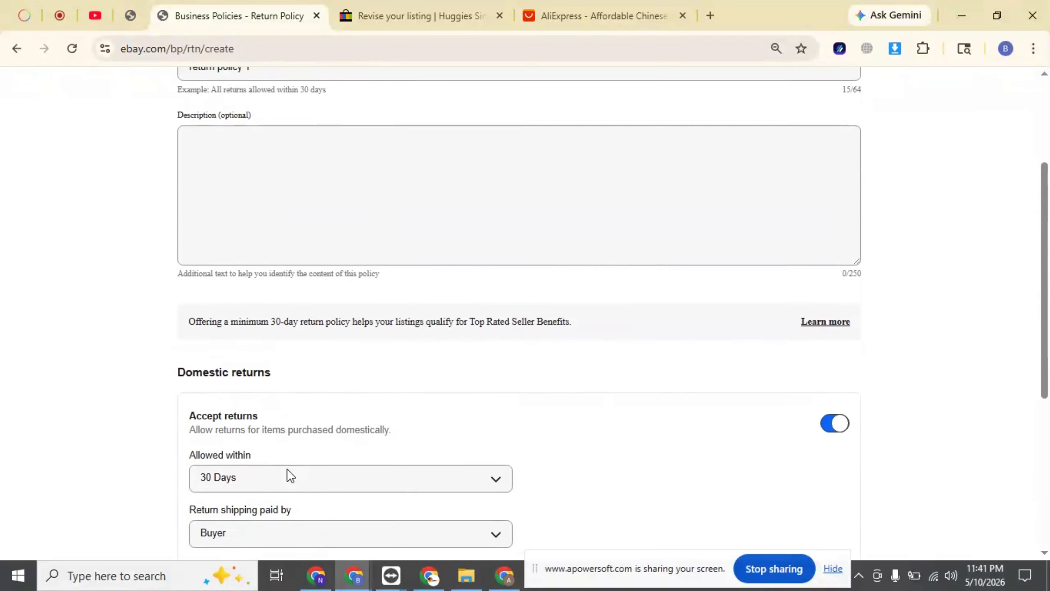
{"action": "scroll", "coordinate": [278, 339], "scroll_direction": "down", "scroll_amount": 10}
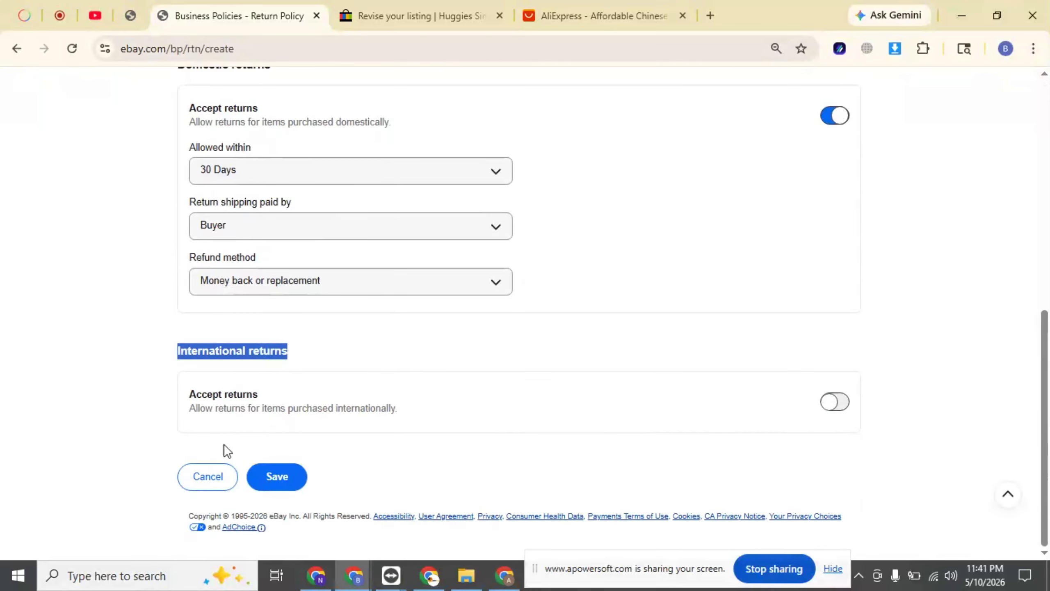
{"action": "left_click", "coordinate": [205, 475]}
- Start a new shipping policy and name it "shipping policy 1"
{"action": "left_click", "coordinate": [958, 267]}
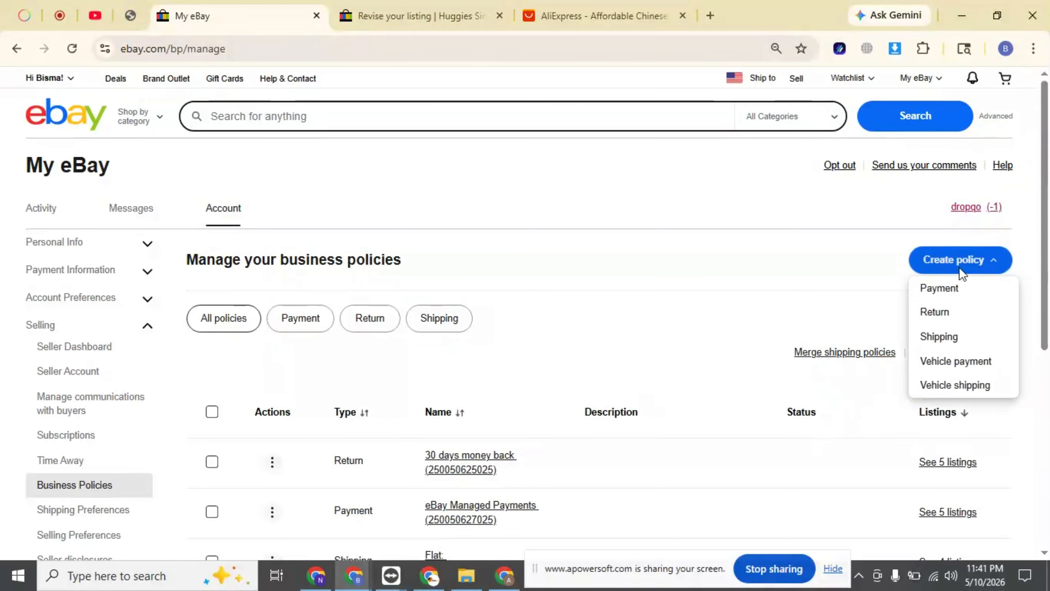
{"action": "left_click", "coordinate": [949, 337]}
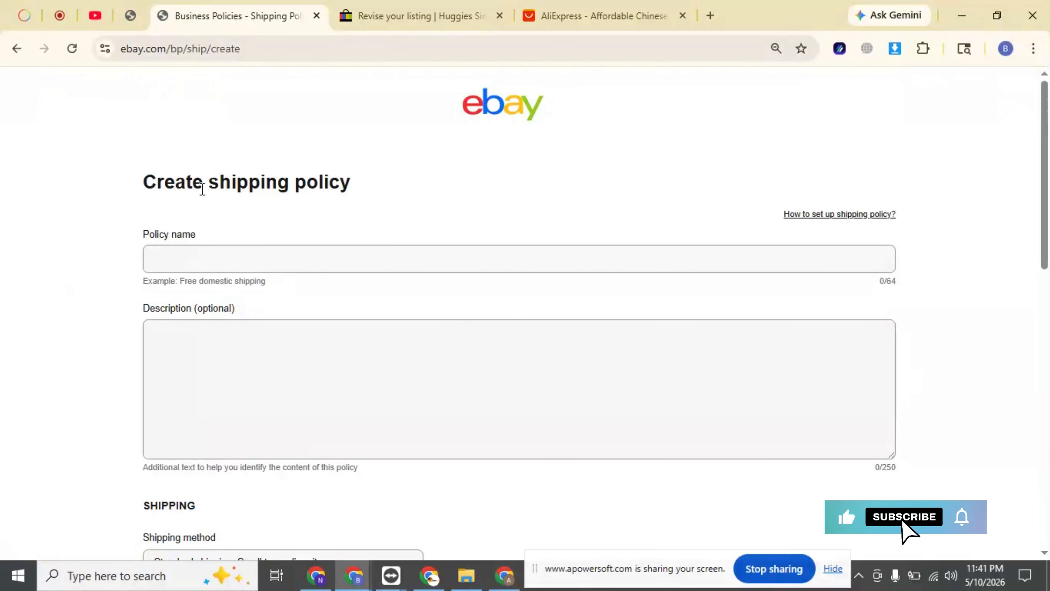
{"action": "left_click_drag", "start_coordinate": [209, 183], "coordinate": [365, 194]}
{"action": "key", "text": "ctrl+c"}
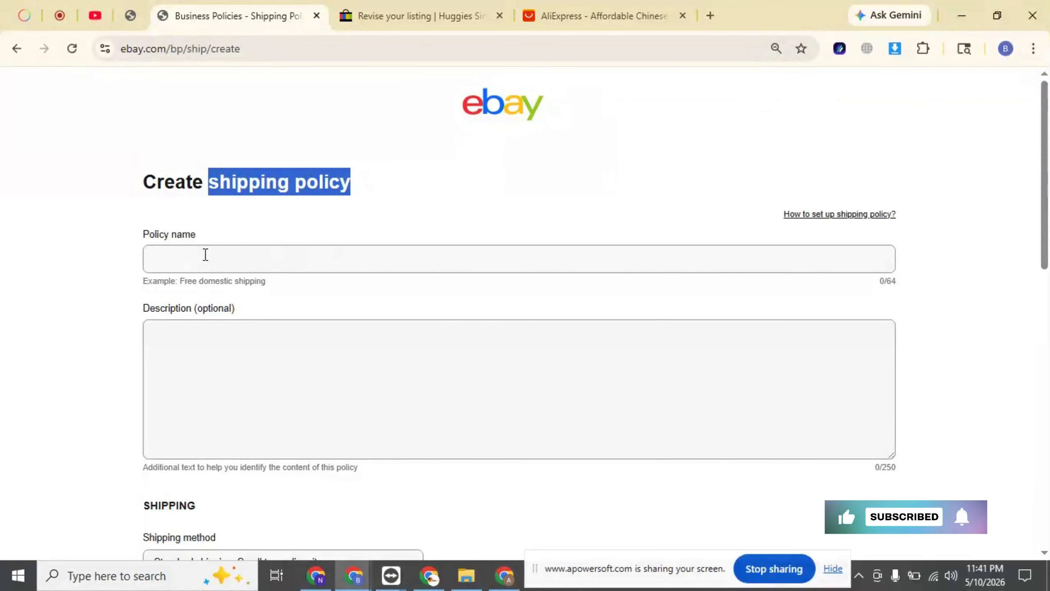
{"action": "left_click", "coordinate": [205, 255]}
{"action": "key", "text": "ctrl+v"}
{"action": "type", "text": "1"}
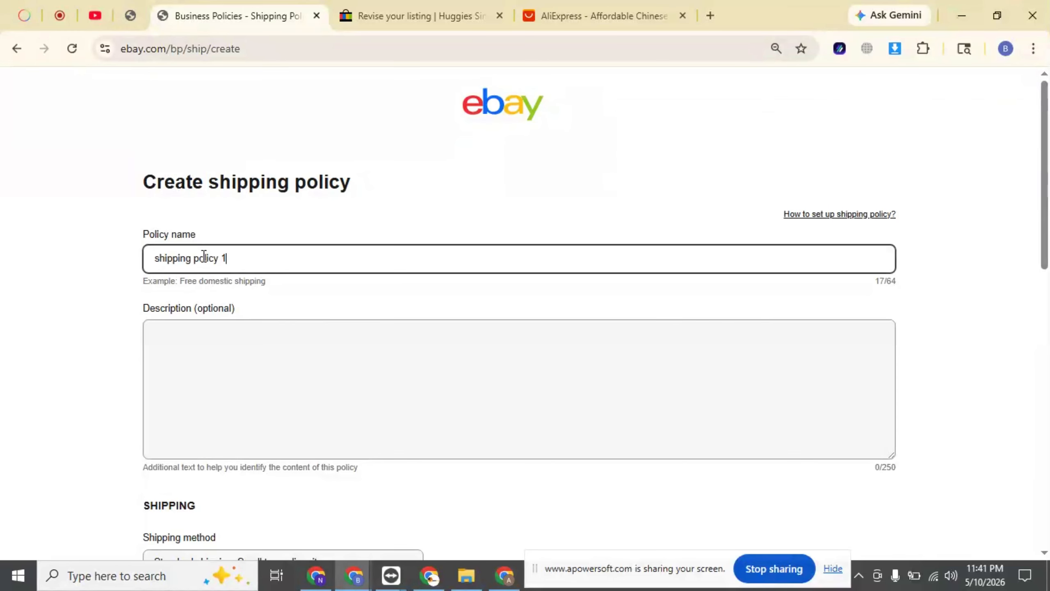
- Check the available shipping methods and keep "Standard shipping: Small to medium items" for the policy
{"action": "scroll", "coordinate": [70, 354], "scroll_direction": "down", "scroll_amount": 3}
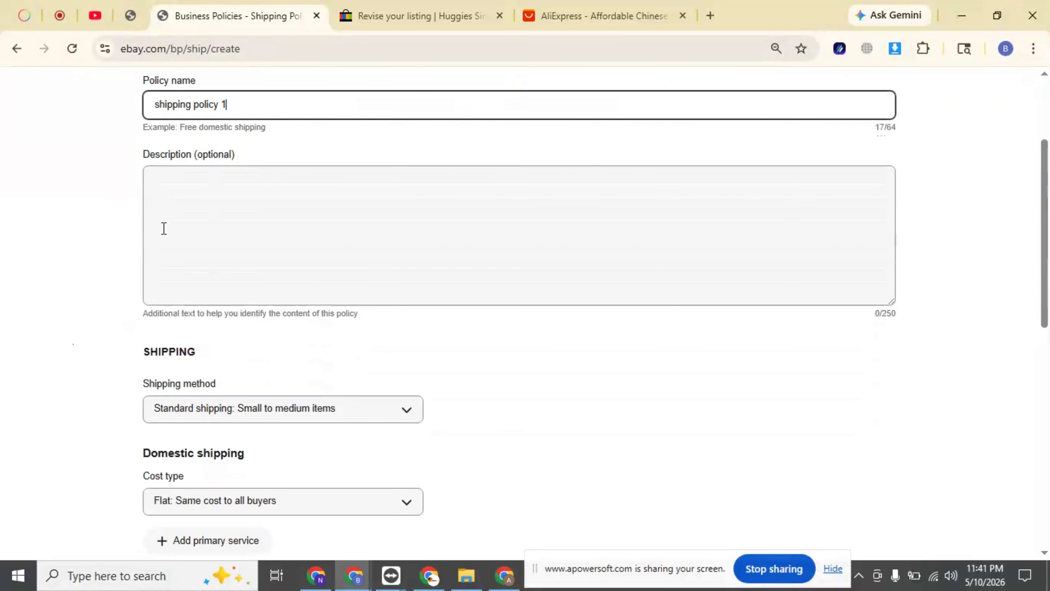
{"action": "scroll", "coordinate": [124, 296], "scroll_direction": "down", "scroll_amount": 2}
{"action": "scroll", "coordinate": [126, 277], "scroll_direction": "down", "scroll_amount": 2}
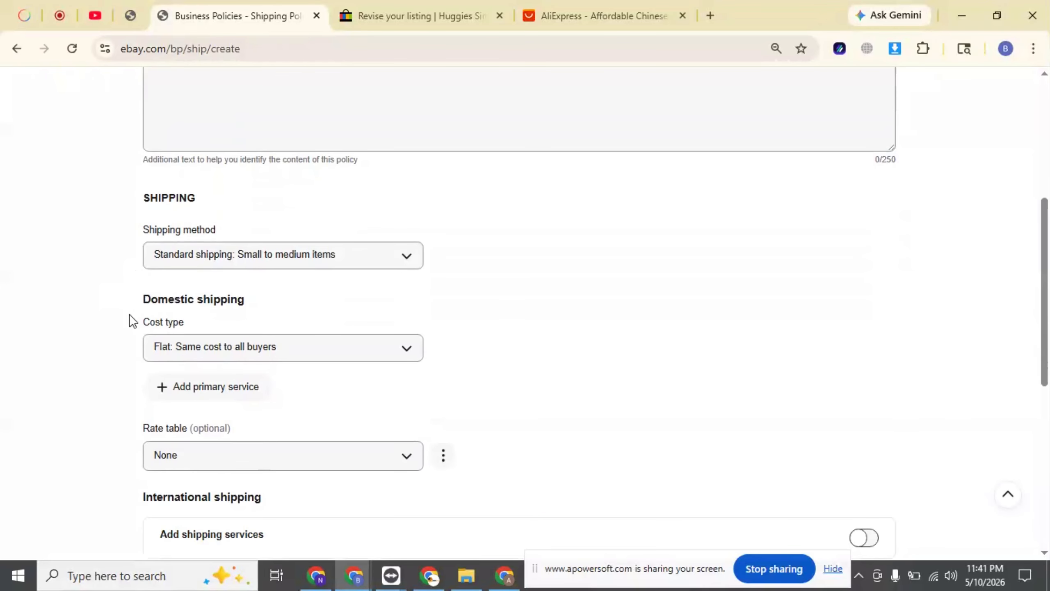
{"action": "scroll", "coordinate": [130, 319], "scroll_direction": "up", "scroll_amount": 2}
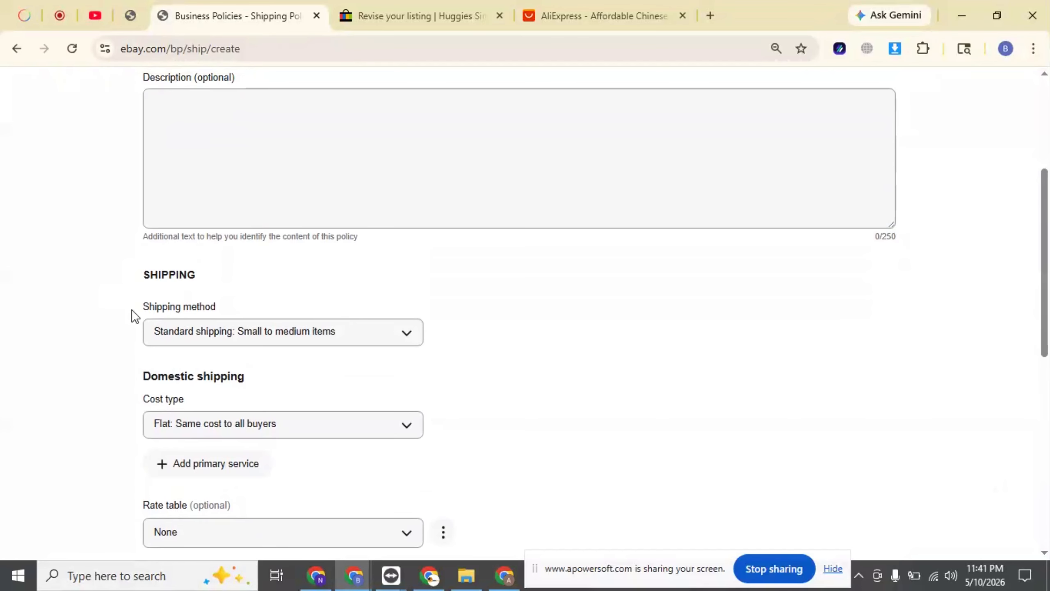
{"action": "left_click", "coordinate": [160, 330]}
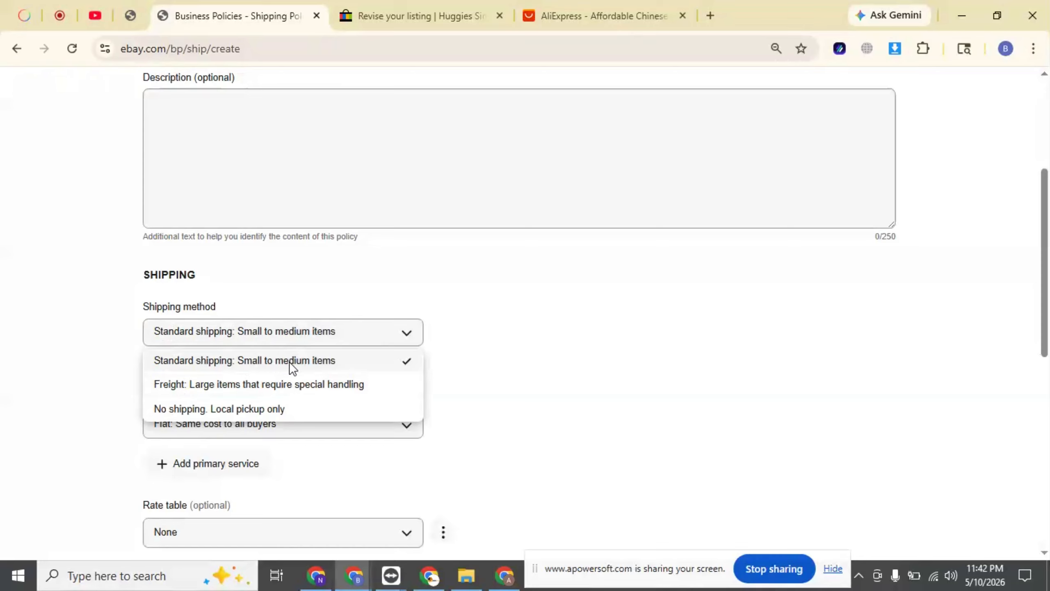
{"action": "left_click", "coordinate": [125, 362]}
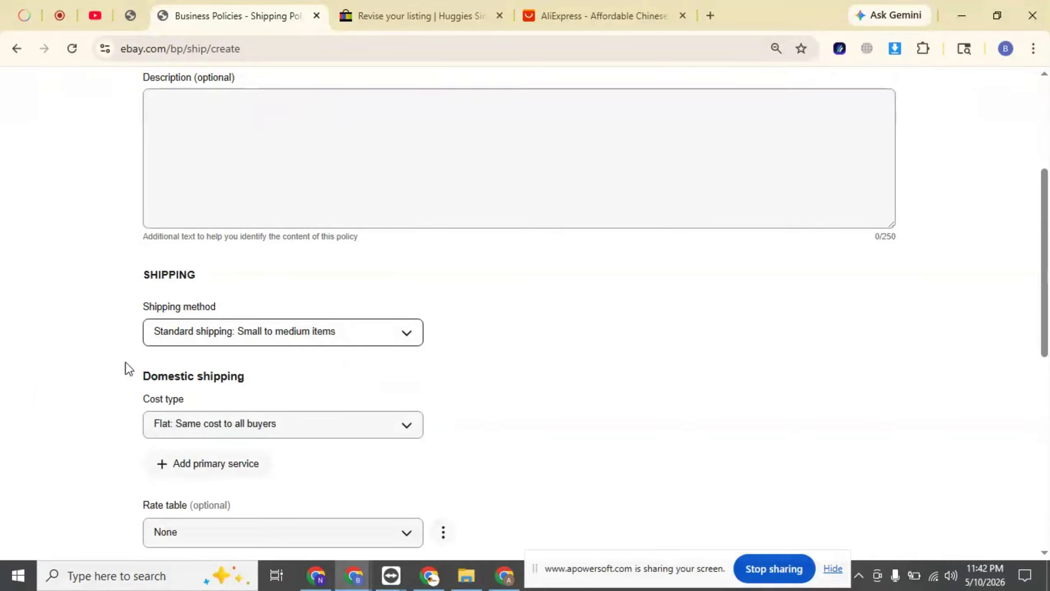
{"action": "scroll", "coordinate": [73, 341], "scroll_direction": "down", "scroll_amount": 3}
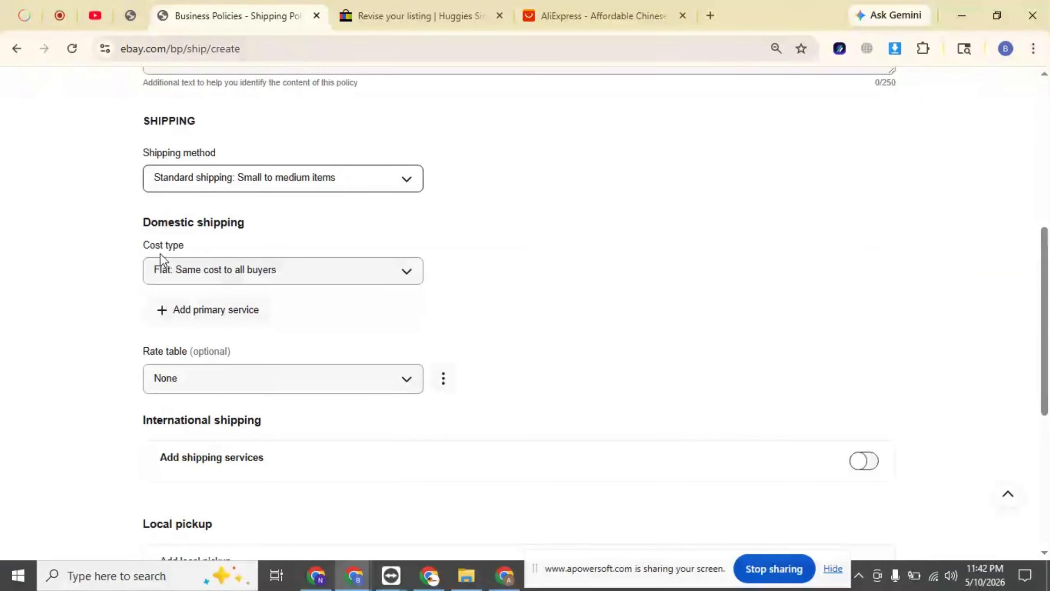
- Check the domestic shipping cost types and keep "Flat: Same cost to all buyers"
{"action": "left_click", "coordinate": [220, 267]}
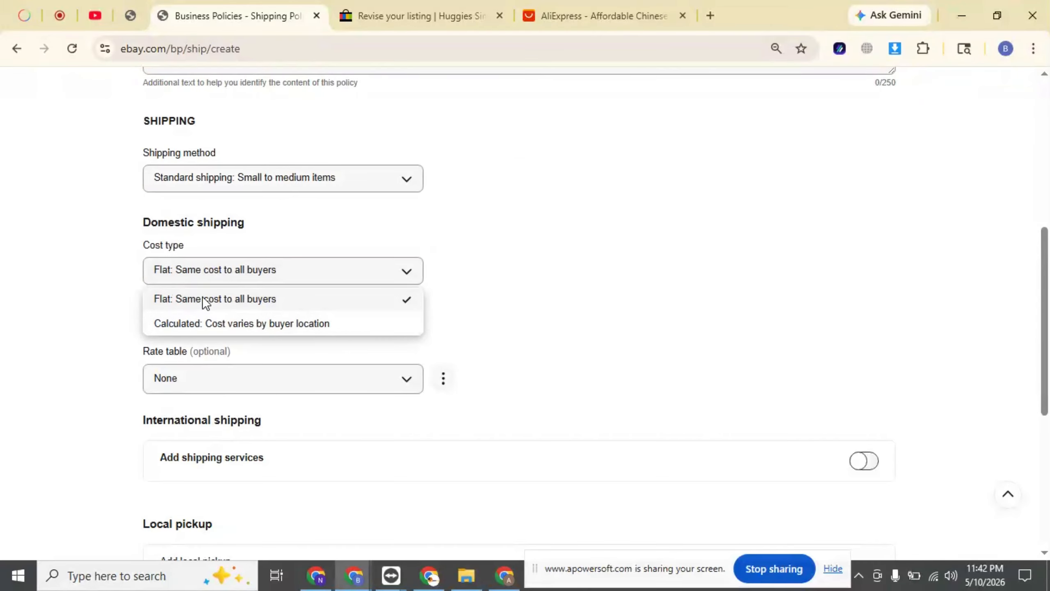
{"action": "left_click", "coordinate": [109, 303]}
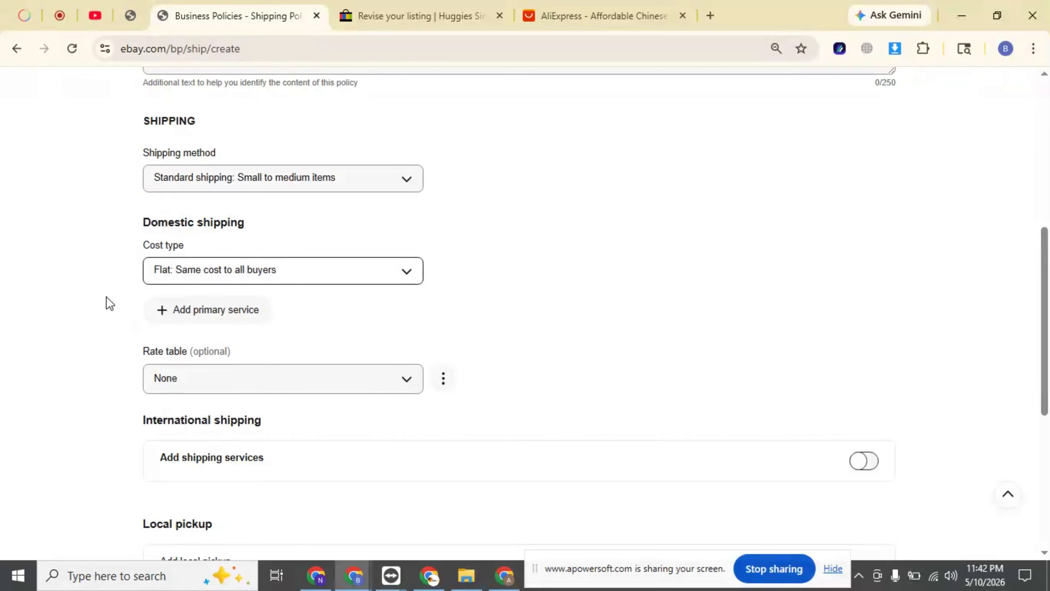
{"action": "scroll", "coordinate": [124, 310], "scroll_direction": "down", "scroll_amount": 2}
{"action": "scroll", "coordinate": [128, 315], "scroll_direction": "up", "scroll_amount": 2}
- Add "Standard Shipping" (1 - 5 business days) as the primary domestic service of the shipping policy
{"action": "left_click", "coordinate": [222, 313]}
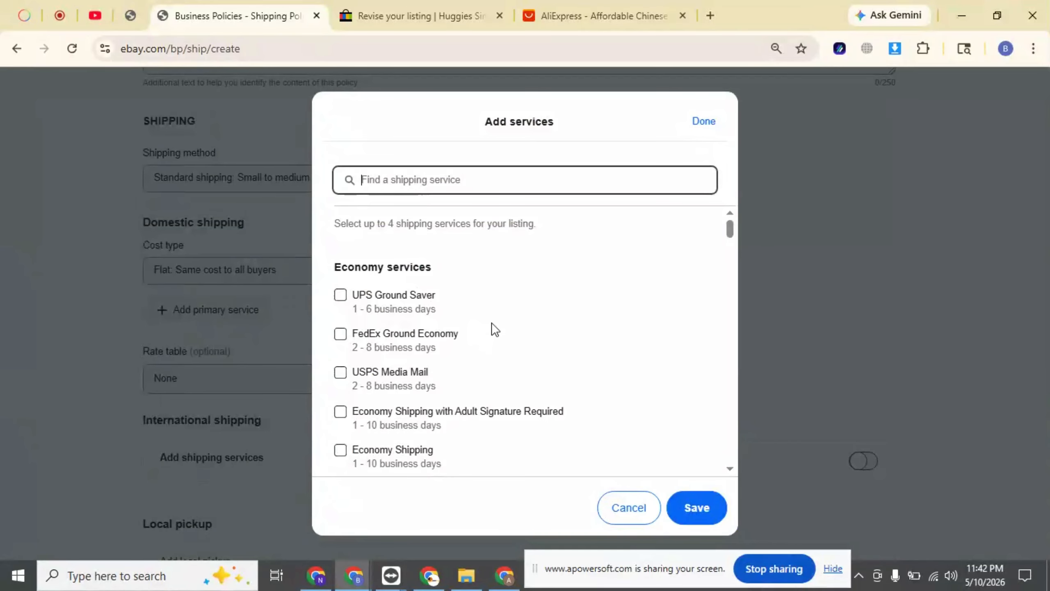
{"action": "scroll", "coordinate": [495, 330], "scroll_direction": "down", "scroll_amount": 7}
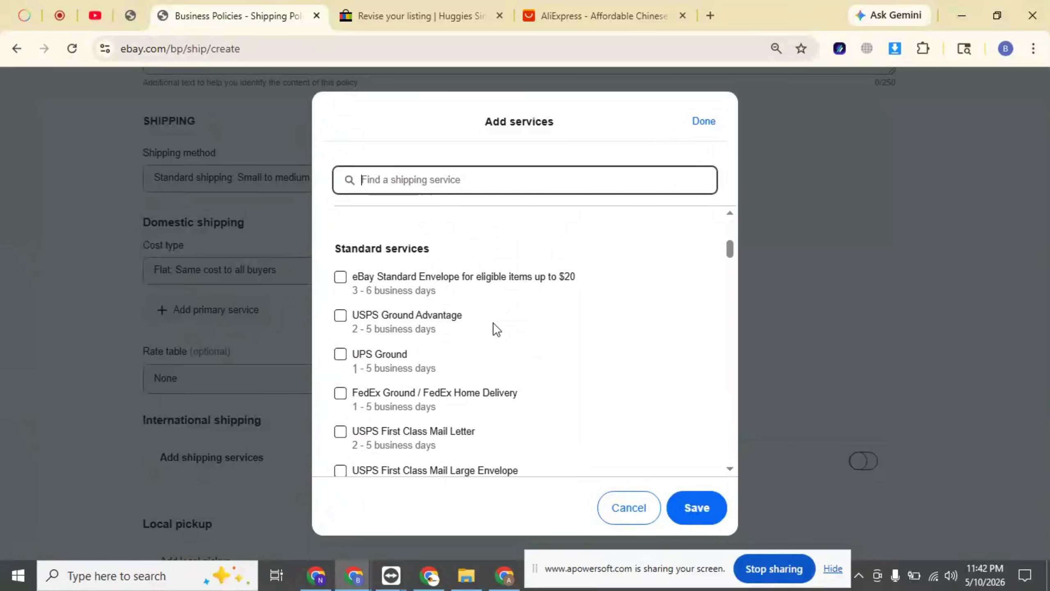
{"action": "scroll", "coordinate": [496, 330], "scroll_direction": "down", "scroll_amount": 2}
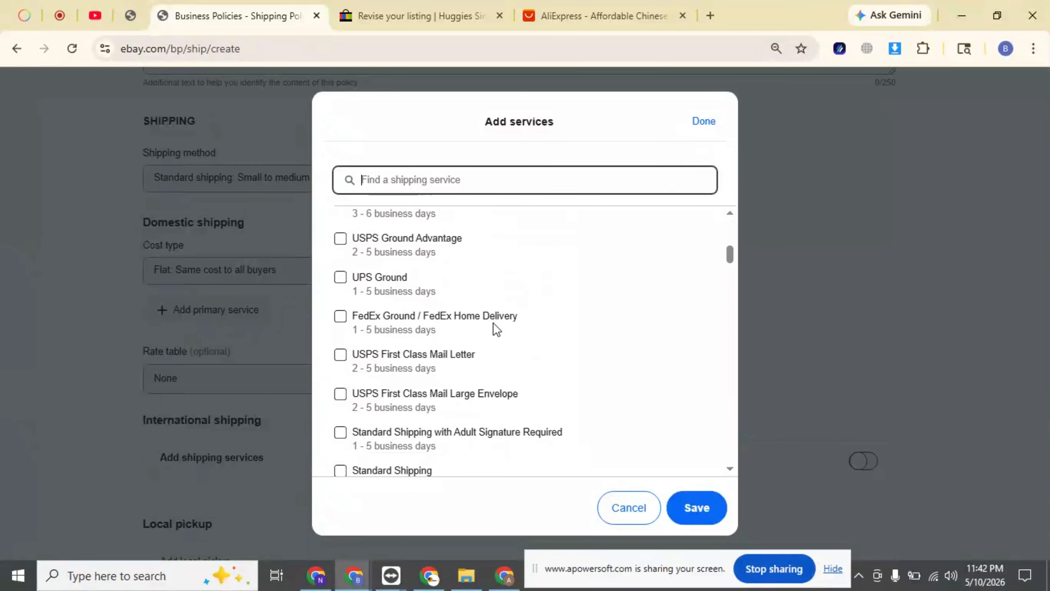
{"action": "scroll", "coordinate": [496, 330], "scroll_direction": "down", "scroll_amount": 2}
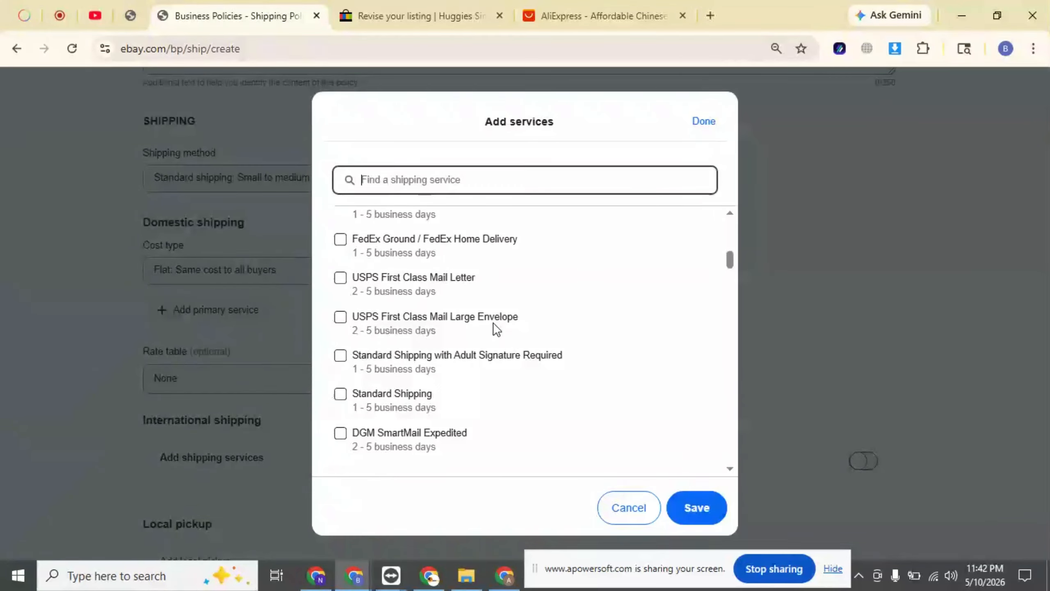
{"action": "left_click", "coordinate": [340, 395]}
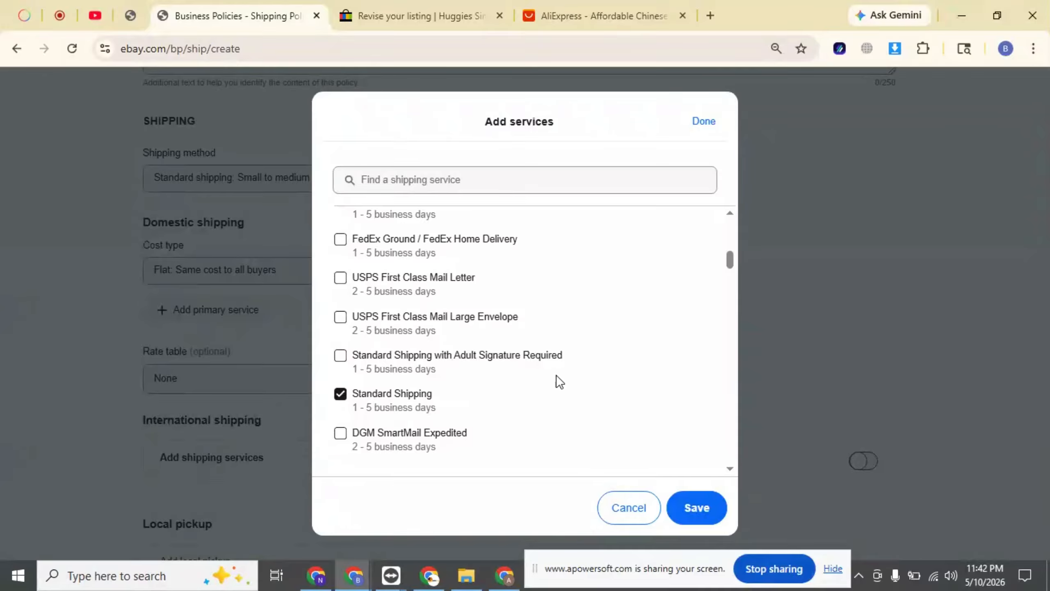
{"action": "scroll", "coordinate": [499, 374], "scroll_direction": "down", "scroll_amount": 4}
{"action": "scroll", "coordinate": [529, 381], "scroll_direction": "up", "scroll_amount": 4}
{"action": "left_click", "coordinate": [698, 508]}
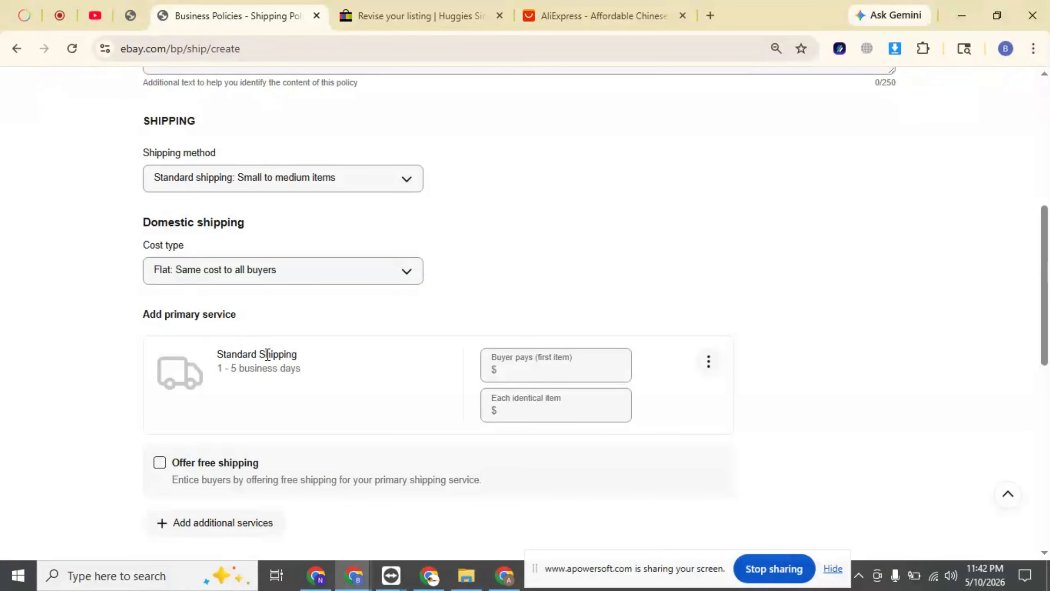
- Offer free shipping for the primary Standard Shipping service
{"action": "scroll", "coordinate": [265, 359], "scroll_direction": "down", "scroll_amount": 2}
{"action": "scroll", "coordinate": [252, 325], "scroll_direction": "up", "scroll_amount": 1}
{"action": "scroll", "coordinate": [252, 325], "scroll_direction": "up", "scroll_amount": 1}
{"action": "scroll", "coordinate": [462, 389], "scroll_direction": "down", "scroll_amount": 2}
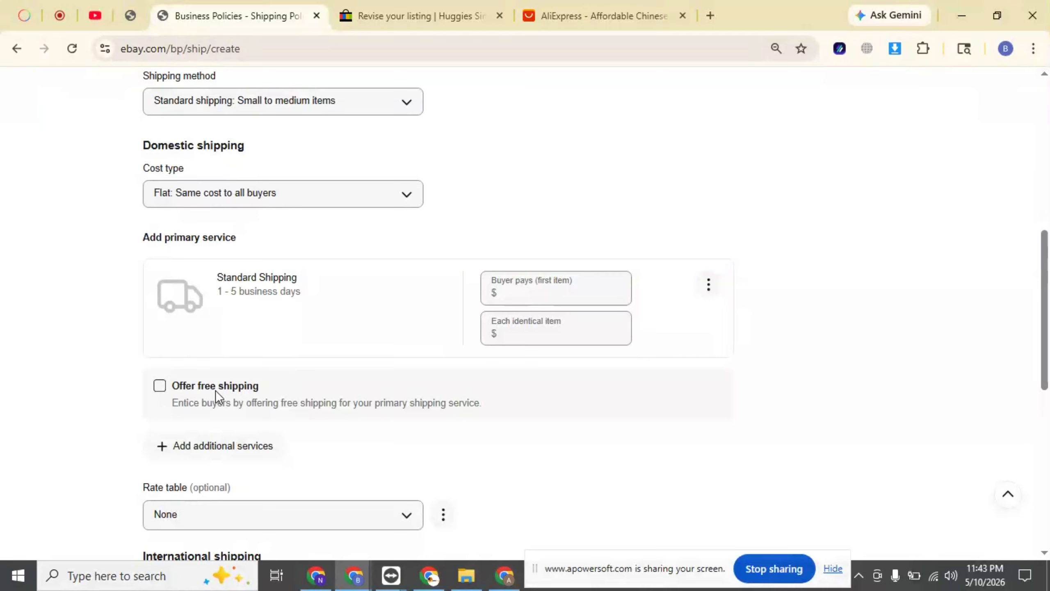
{"action": "left_click", "coordinate": [157, 384]}
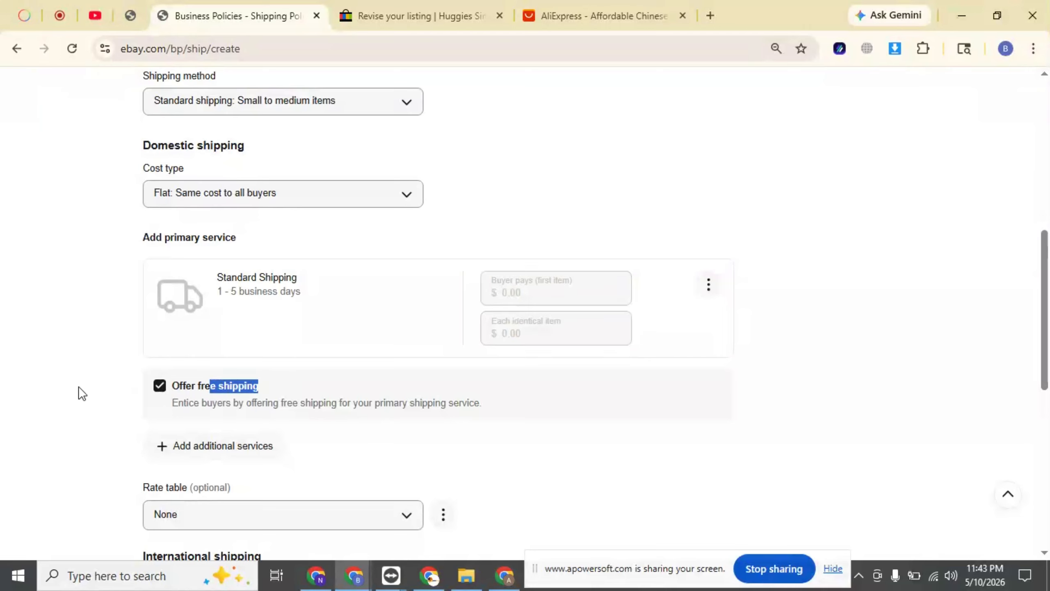
{"action": "left_click", "coordinate": [78, 386]}
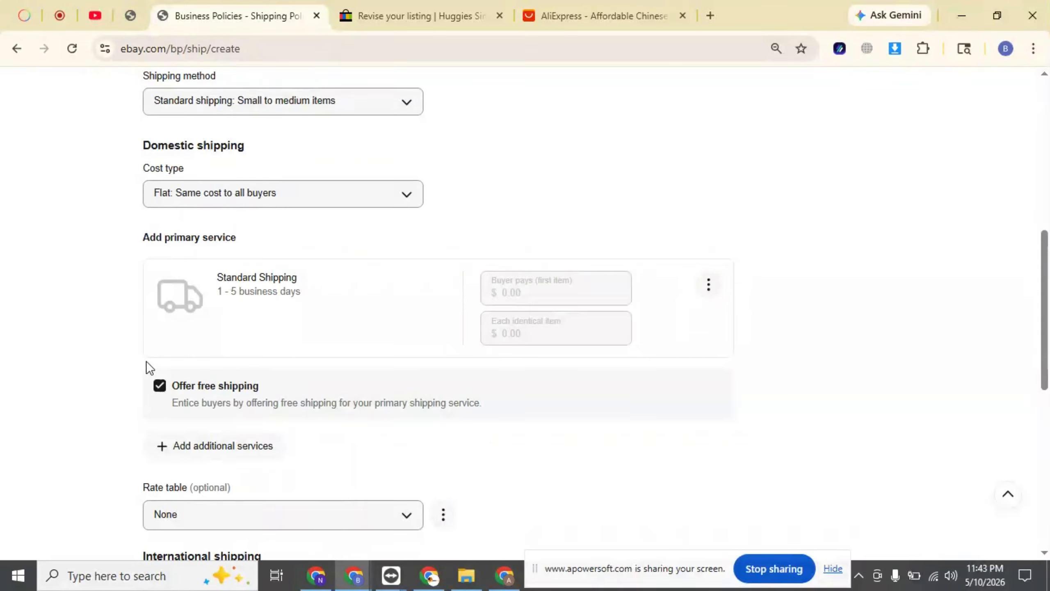
- Turn free shipping off to try the first-item and identical-item cost fields, and turn it back on
{"action": "left_click", "coordinate": [158, 386]}
{"action": "left_click", "coordinate": [509, 296]}
{"action": "left_click", "coordinate": [516, 331]}
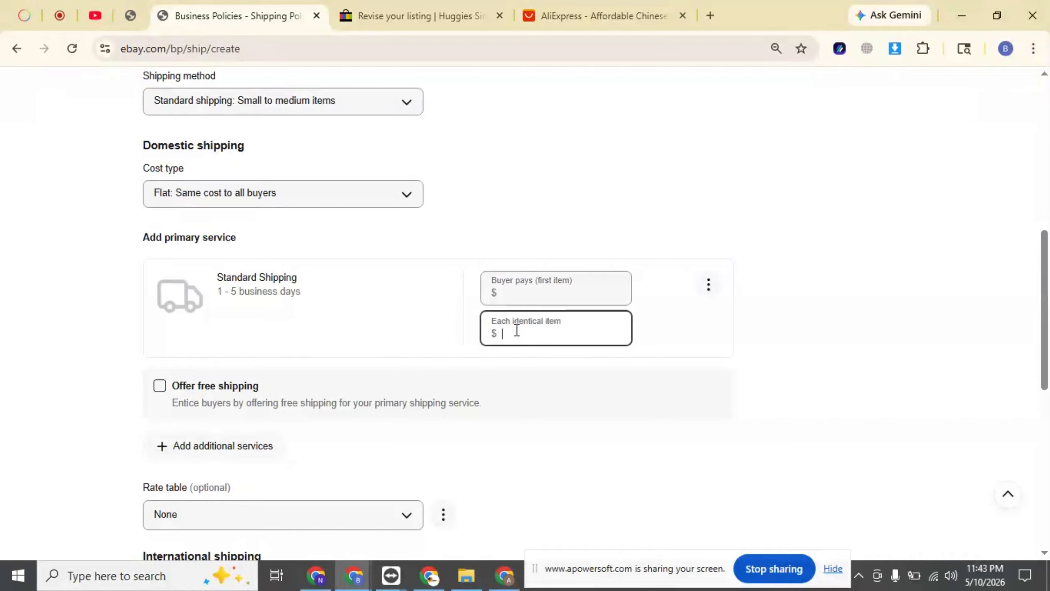
{"action": "left_click", "coordinate": [158, 389]}
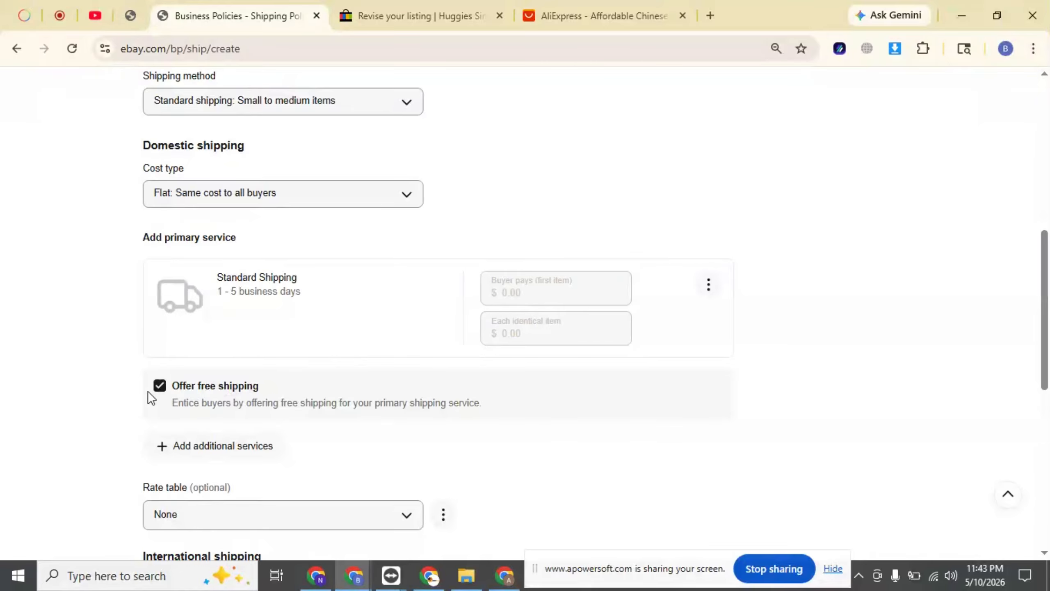
- Review the rate table, international shipping and local pickup options of the shipping policy without enabling any
{"action": "scroll", "coordinate": [129, 387], "scroll_direction": "down", "scroll_amount": 3}
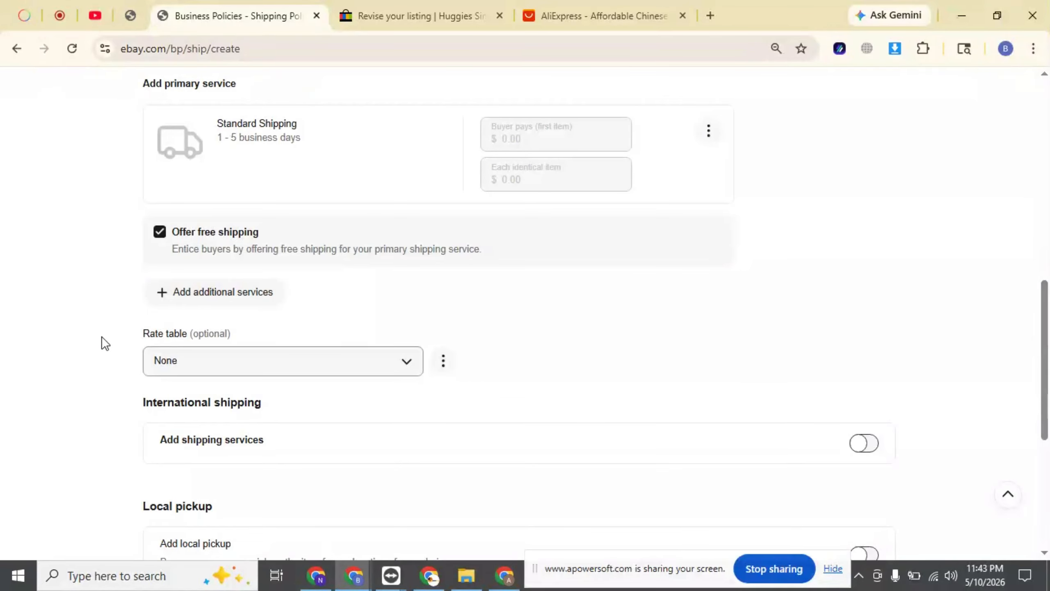
{"action": "scroll", "coordinate": [104, 335], "scroll_direction": "down", "scroll_amount": 2}
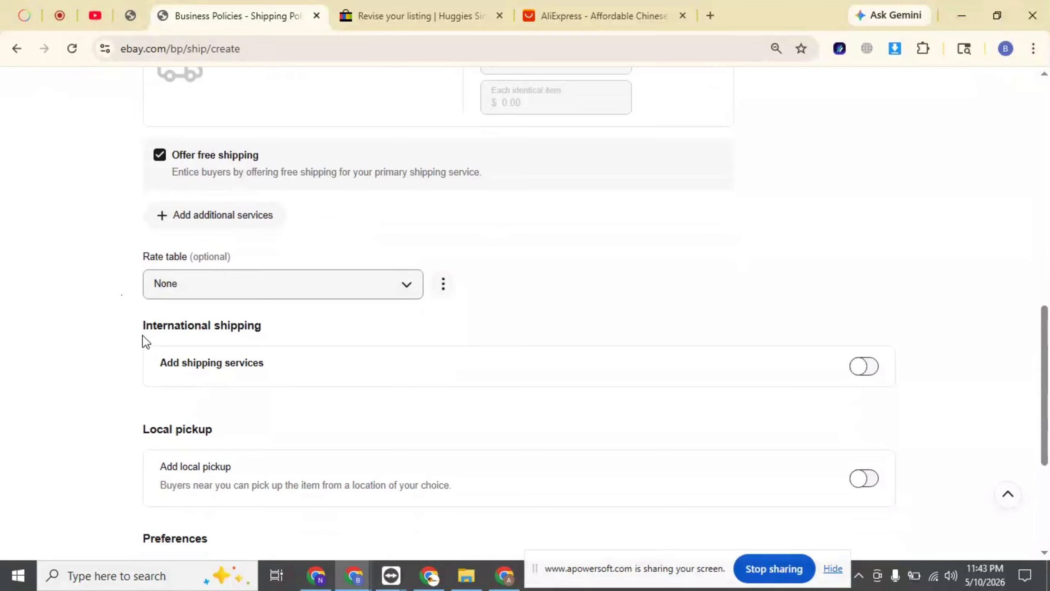
{"action": "scroll", "coordinate": [141, 335], "scroll_direction": "down", "scroll_amount": 2}
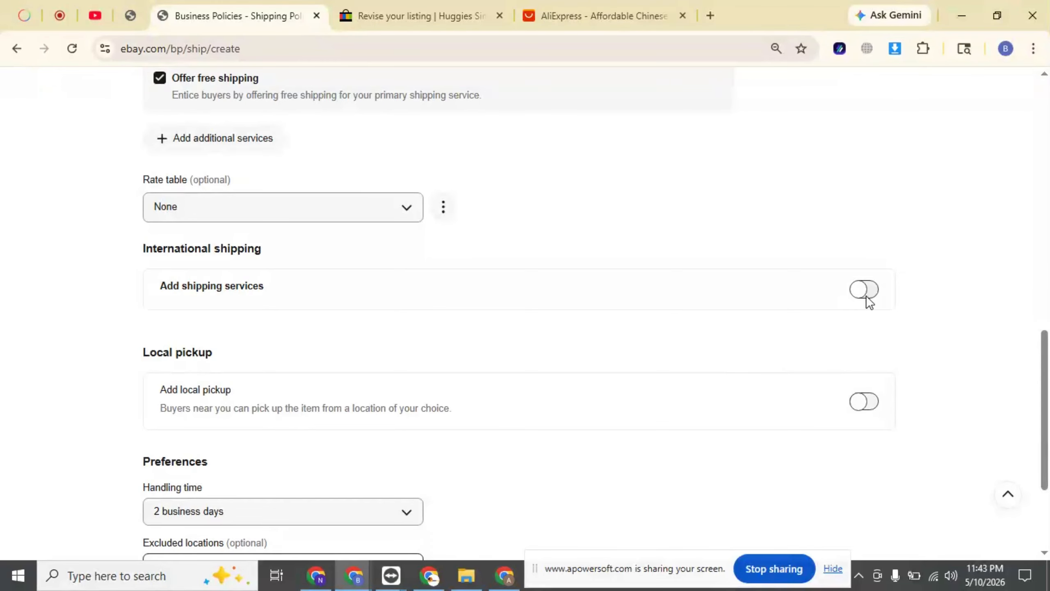
{"action": "scroll", "coordinate": [732, 321], "scroll_direction": "down", "scroll_amount": 2}
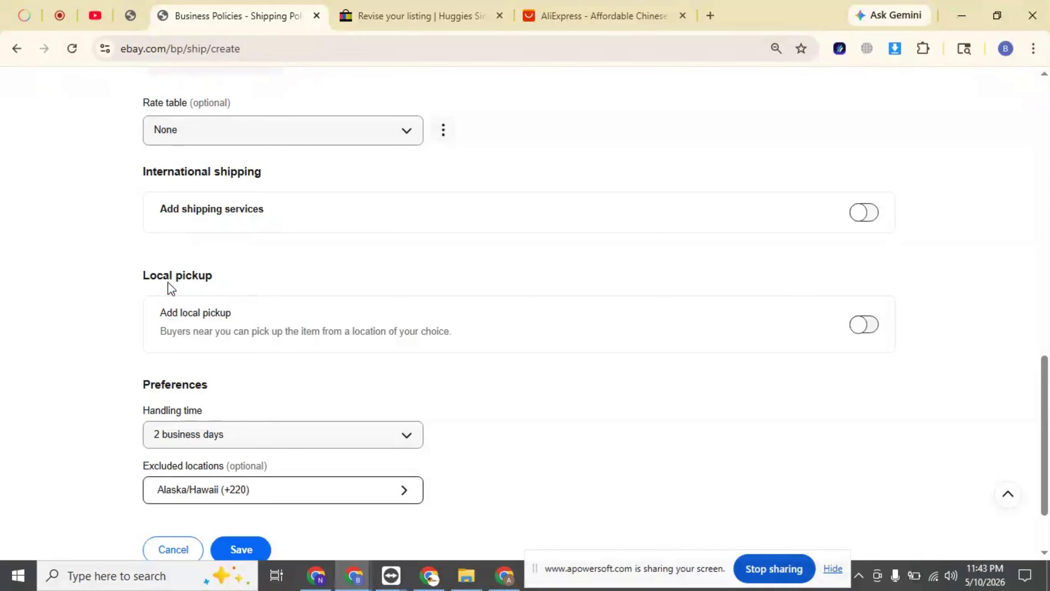
{"action": "scroll", "coordinate": [247, 327], "scroll_direction": "down", "scroll_amount": 2}
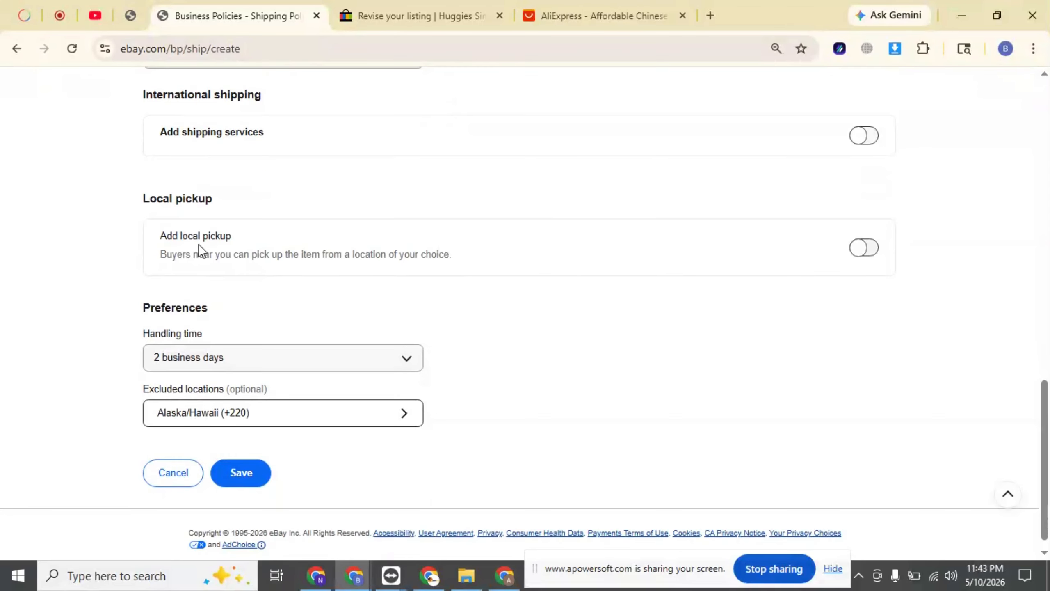
{"action": "double_click", "coordinate": [172, 235]}
{"action": "left_click_drag", "start_coordinate": [189, 240], "coordinate": [477, 254]}
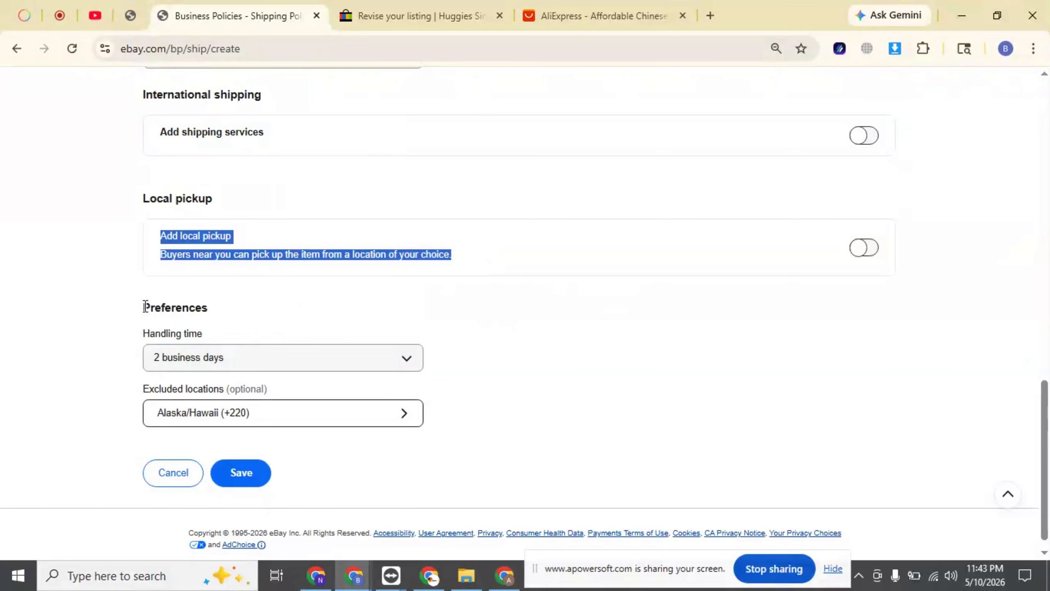
- Set the shipping policy's handling time to 4 business days
{"action": "left_click_drag", "start_coordinate": [143, 306], "coordinate": [222, 313]}
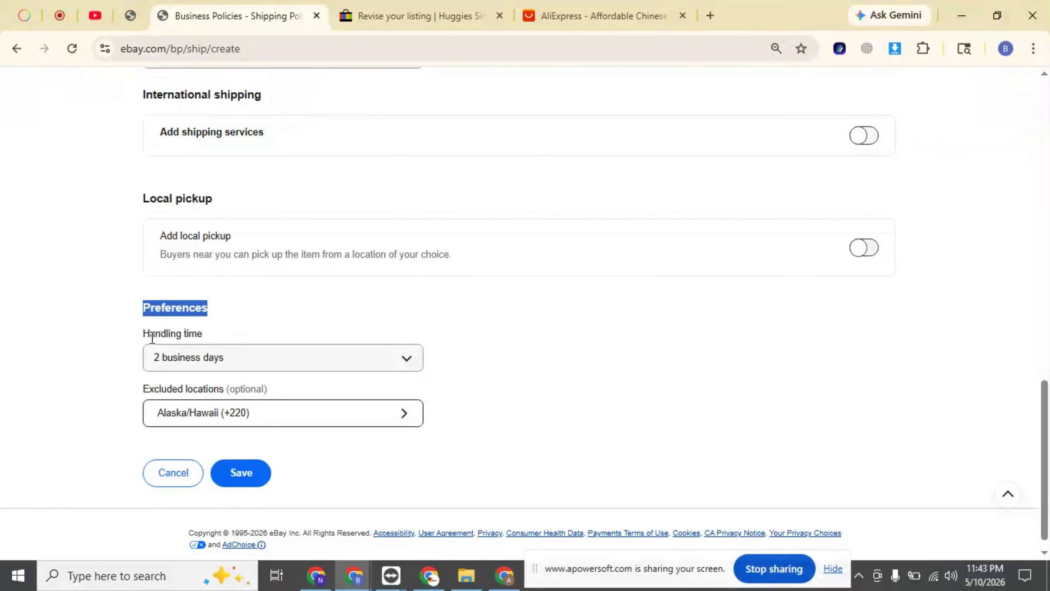
{"action": "left_click_drag", "start_coordinate": [150, 334], "coordinate": [255, 362]}
{"action": "left_click", "coordinate": [266, 360]}
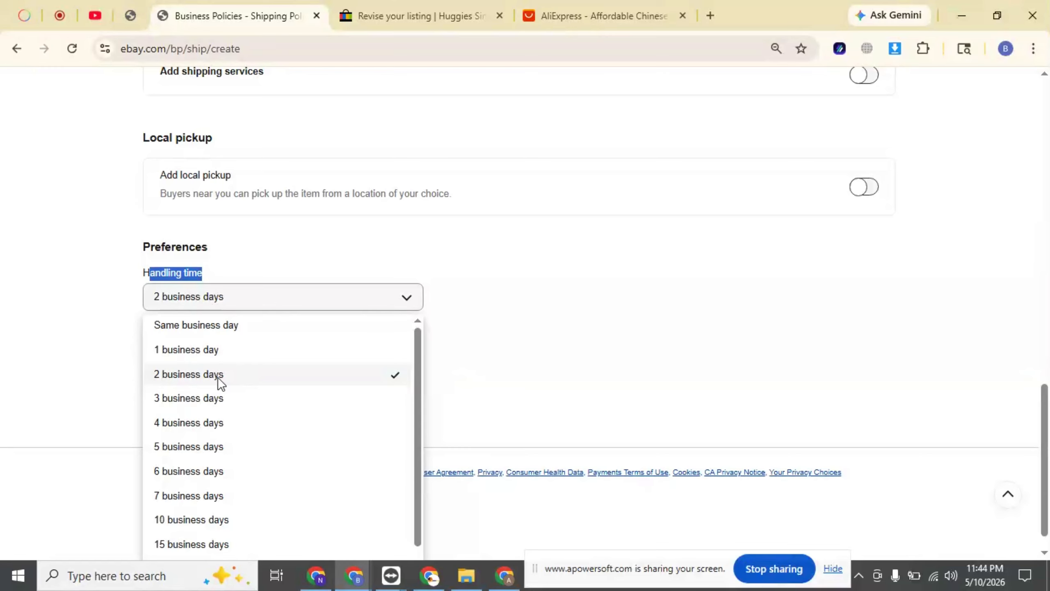
{"action": "left_click", "coordinate": [195, 420]}
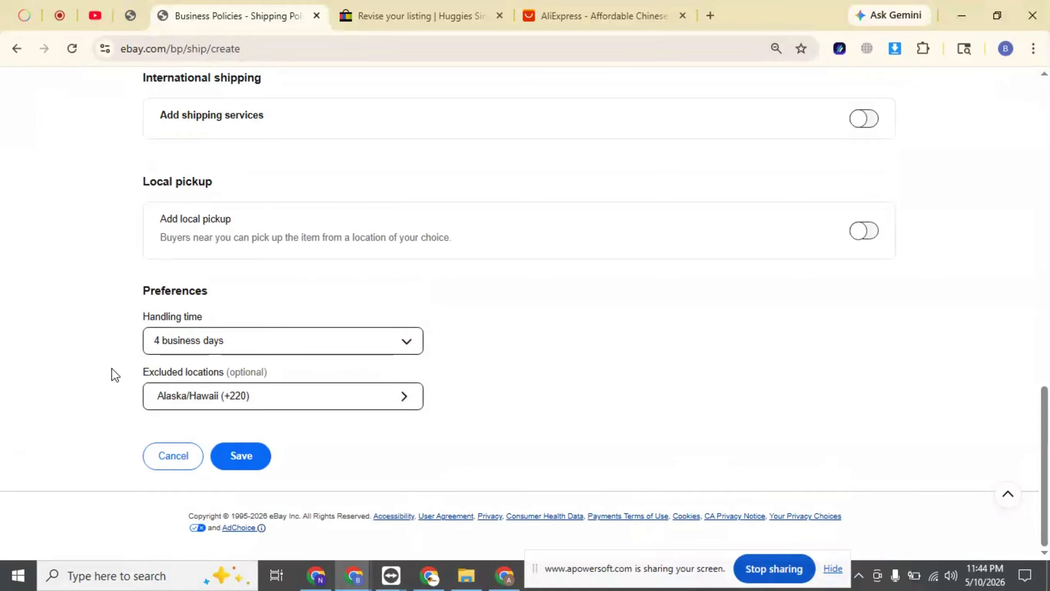
- Review the excluded domestic and international locations, close the list, and cancel the shipping policy's creation
{"action": "left_click_drag", "start_coordinate": [128, 373], "coordinate": [225, 369]}
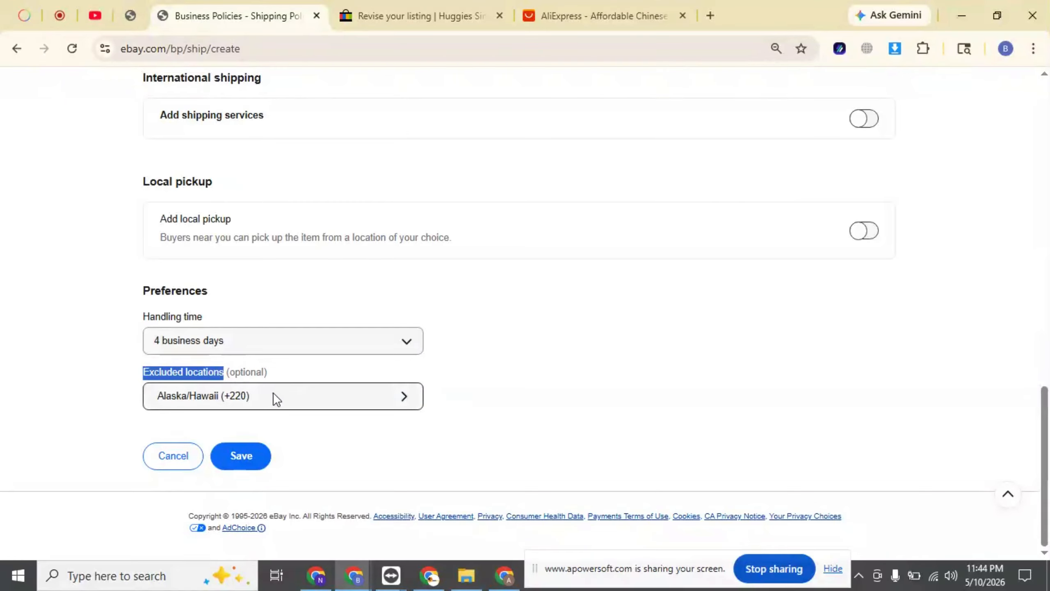
{"action": "left_click", "coordinate": [277, 400]}
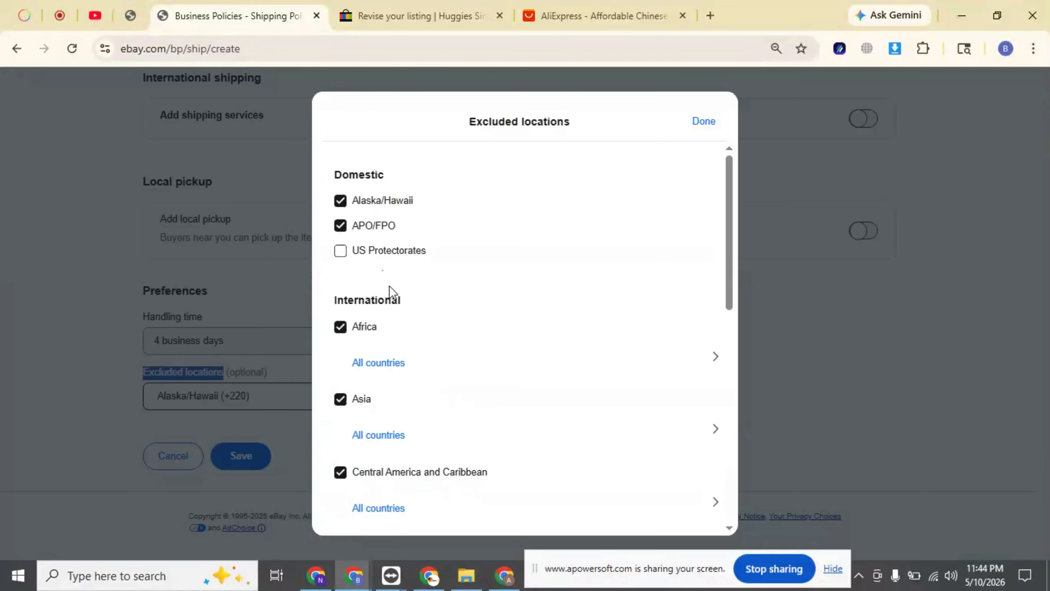
{"action": "scroll", "coordinate": [419, 331], "scroll_direction": "down", "scroll_amount": 10}
{"action": "scroll", "coordinate": [420, 331], "scroll_direction": "up", "scroll_amount": 8}
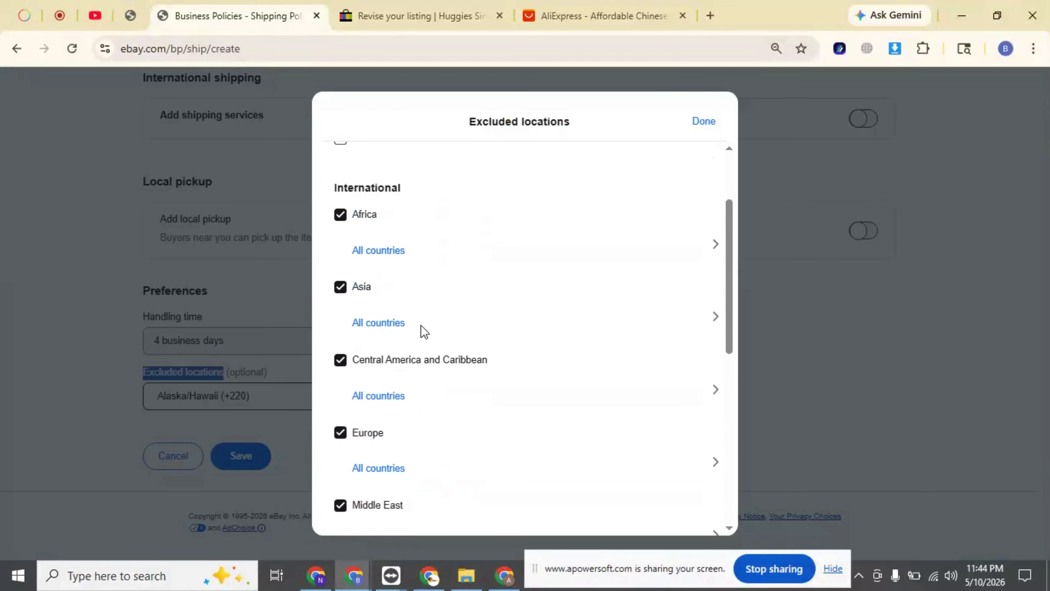
{"action": "scroll", "coordinate": [419, 329], "scroll_direction": "up", "scroll_amount": 3}
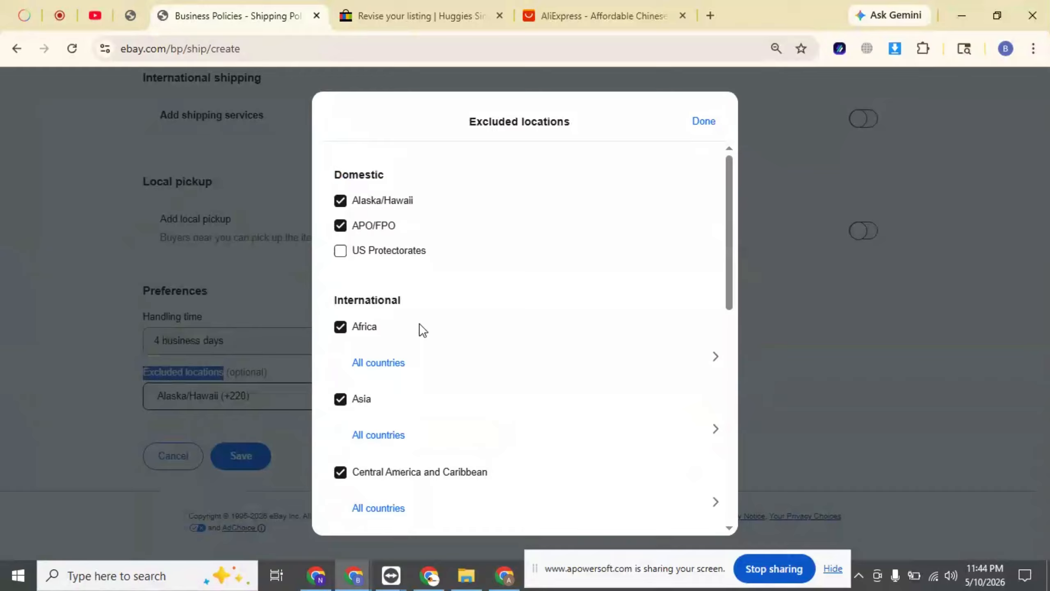
{"action": "left_click", "coordinate": [704, 122]}
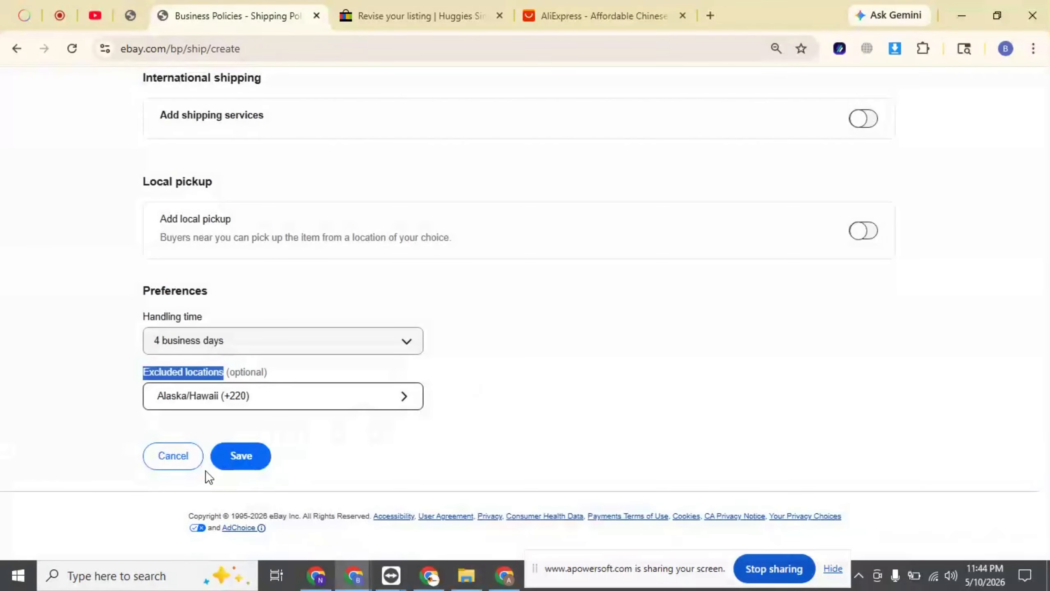
{"action": "left_click", "coordinate": [162, 456]}
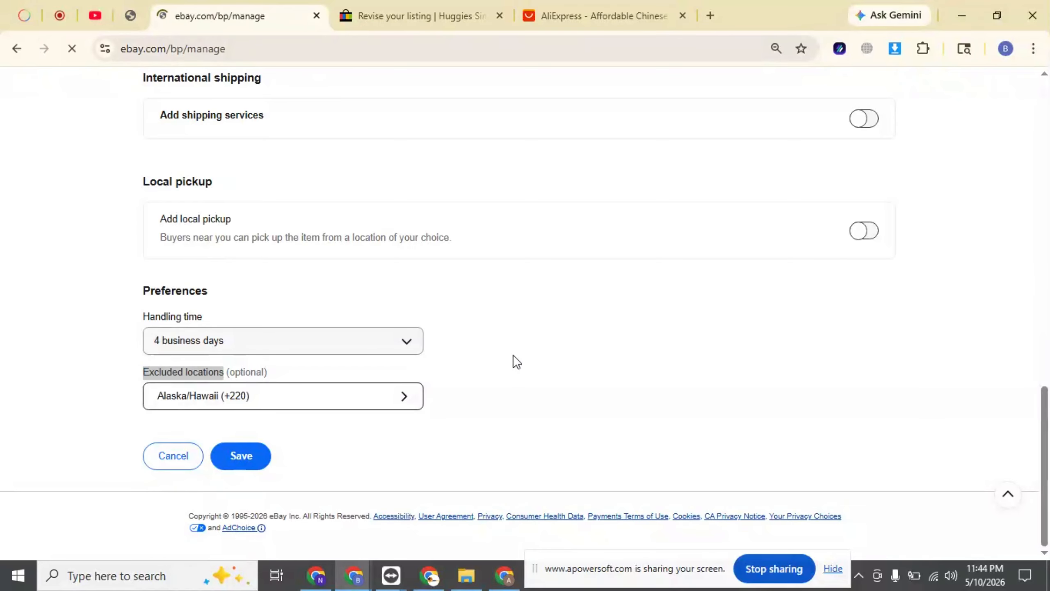
- Look over the existing return, payment and shipping policies, and switch to the browser page with the business policies guide image
{"action": "scroll", "coordinate": [513, 355], "scroll_direction": "down", "scroll_amount": 8}
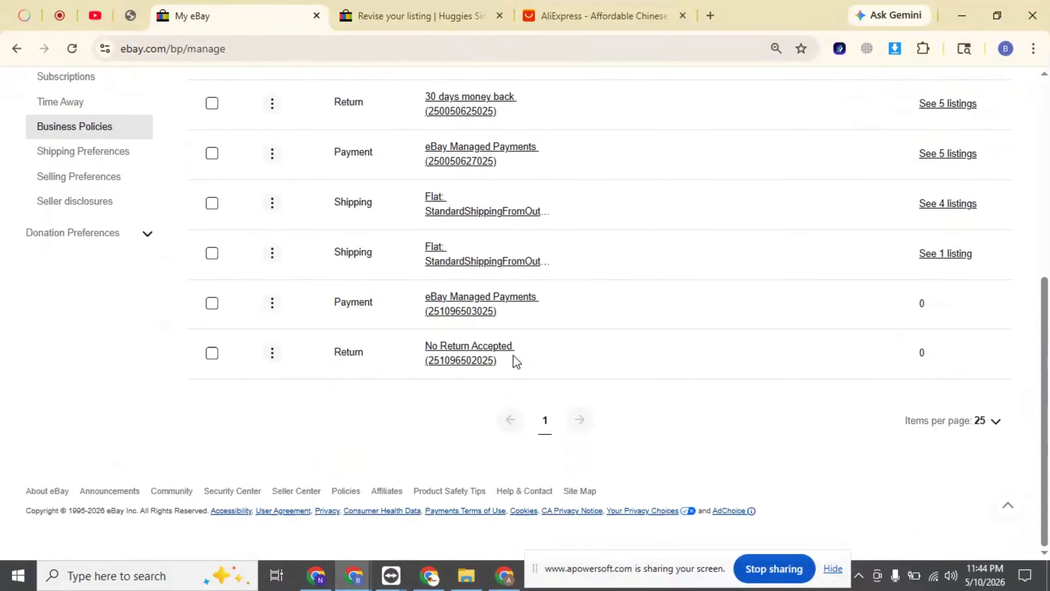
{"action": "scroll", "coordinate": [513, 355], "scroll_direction": "up", "scroll_amount": 3}
{"action": "scroll", "coordinate": [513, 356], "scroll_direction": "down", "scroll_amount": 4}
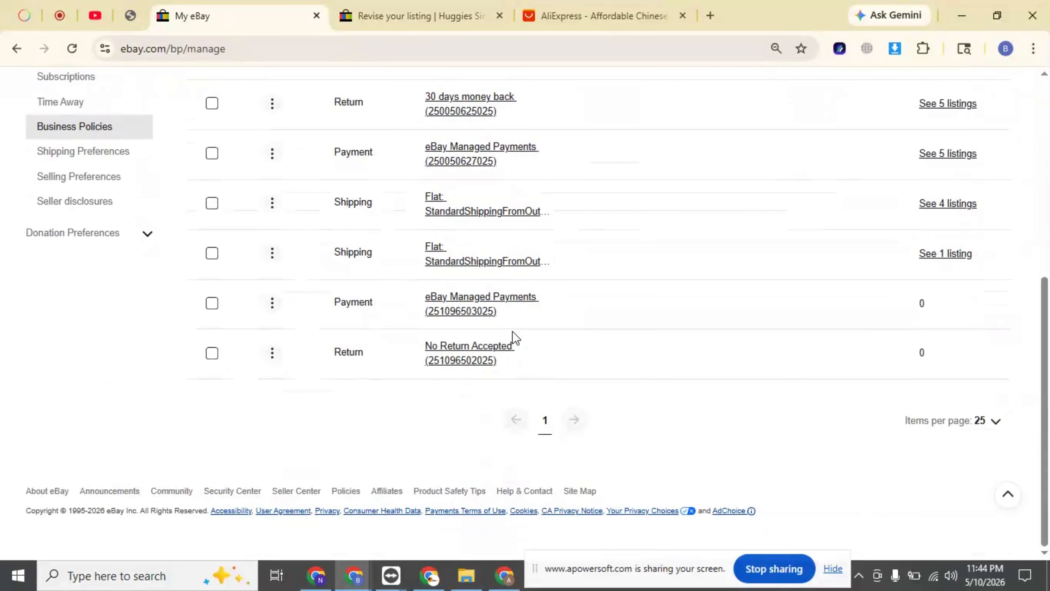
{"action": "scroll", "coordinate": [515, 337], "scroll_direction": "up", "scroll_amount": 8}
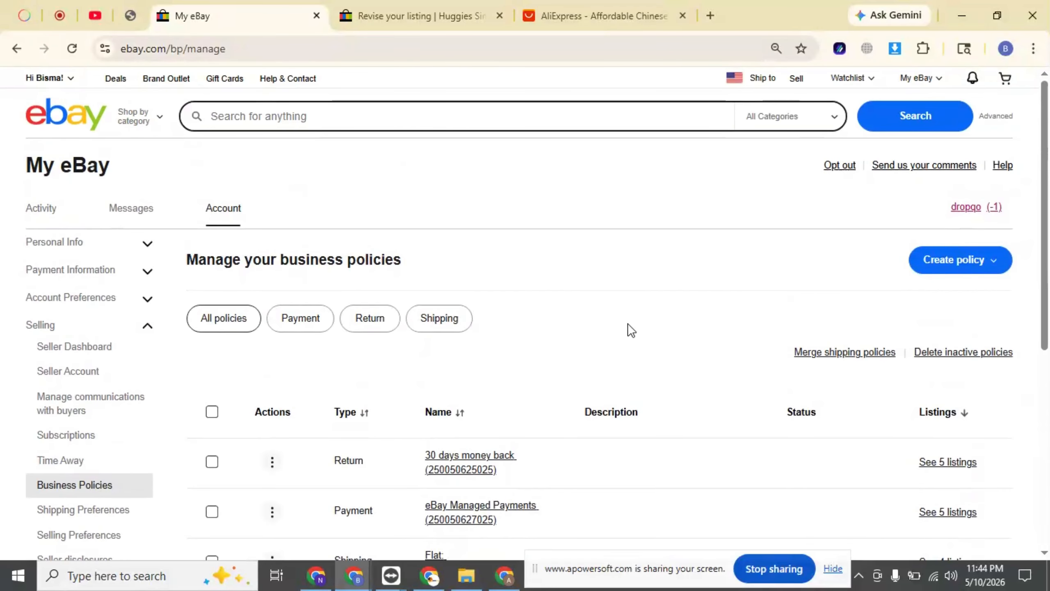
{"action": "scroll", "coordinate": [626, 325], "scroll_direction": "down", "scroll_amount": 6}
{"action": "scroll", "coordinate": [622, 323], "scroll_direction": "up", "scroll_amount": 2}
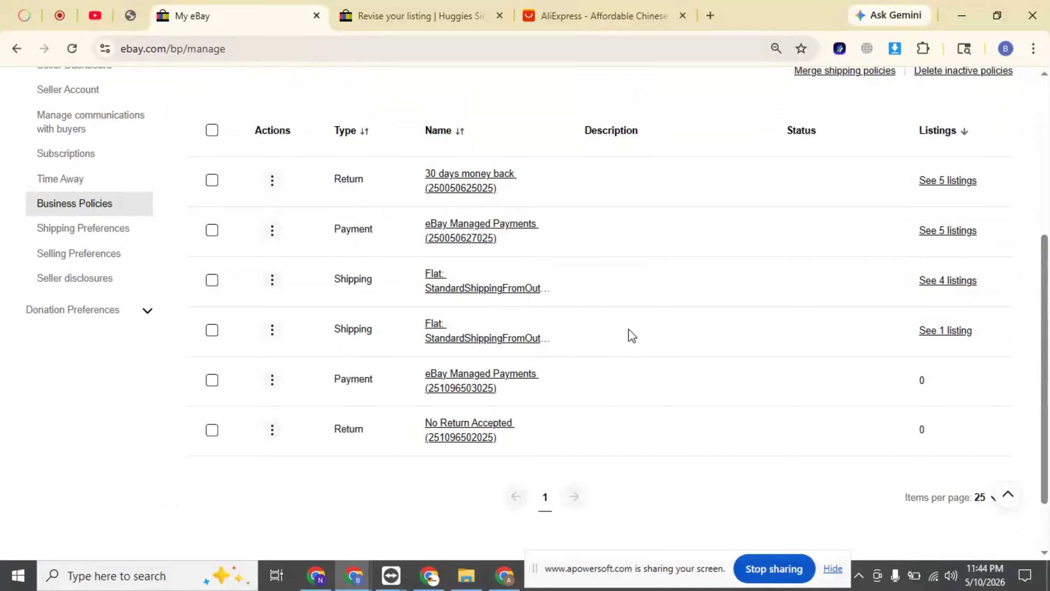
{"action": "left_click", "coordinate": [126, 21]}
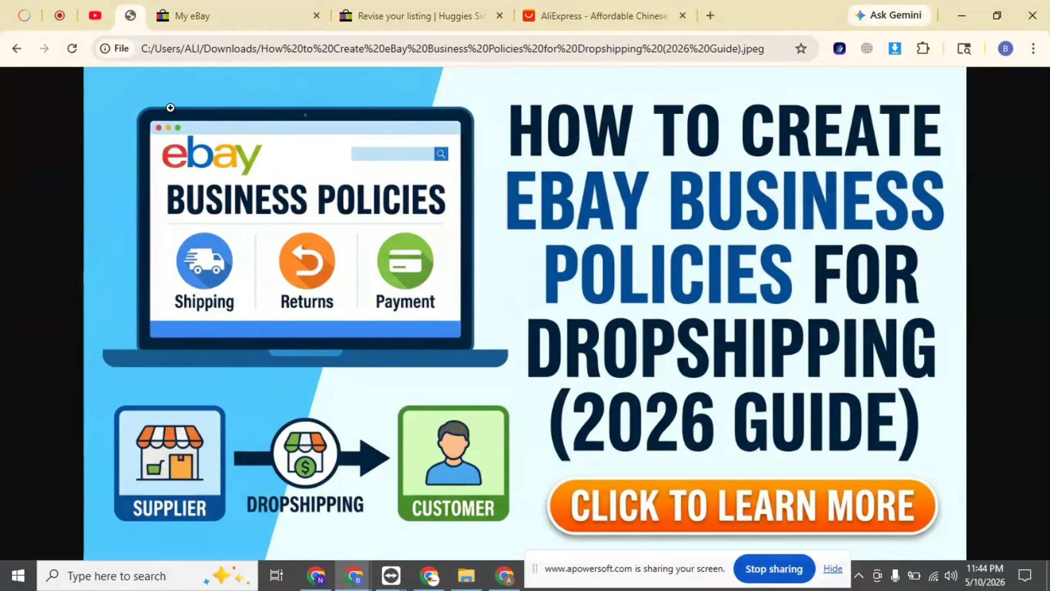